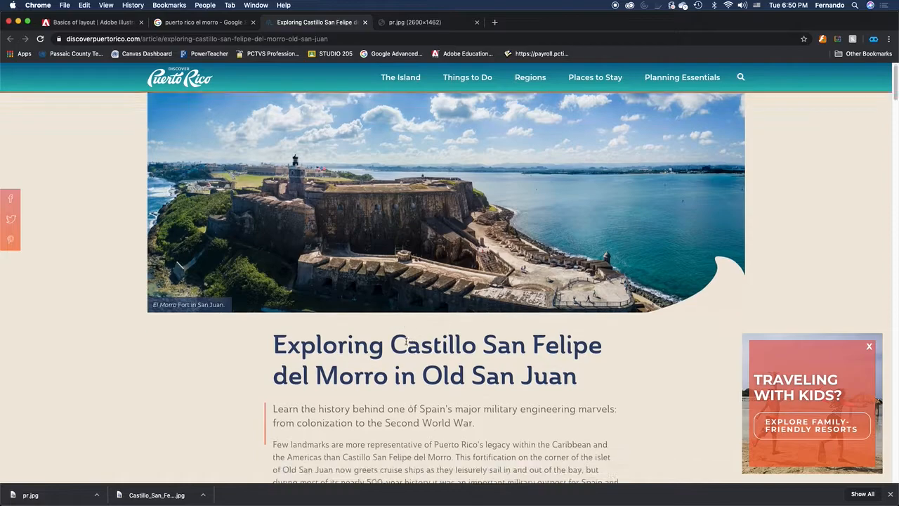
Review the El Morro reference images in the Discover Puerto Rico article, the image search results and the full-size pr.jpg
scroll(460, 276, "up", 2)
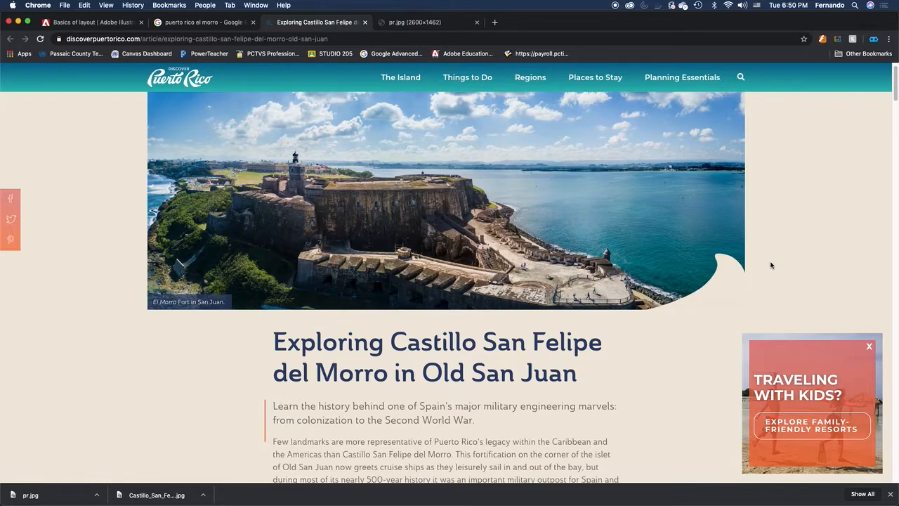
left_click(870, 348)
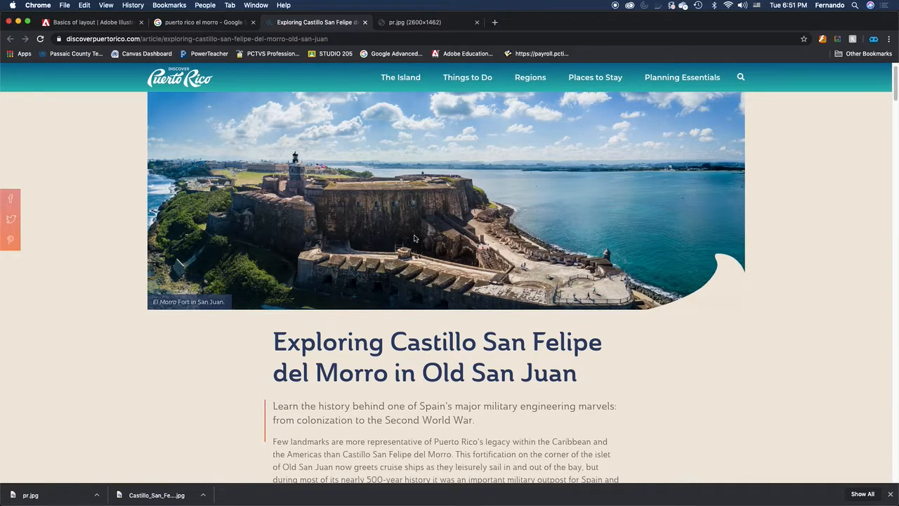
scroll(453, 226, "down", 5)
scroll(450, 232, "up", 5)
scroll(442, 253, "down", 4)
scroll(438, 266, "down", 6)
scroll(445, 295, "up", 8)
left_click(411, 23)
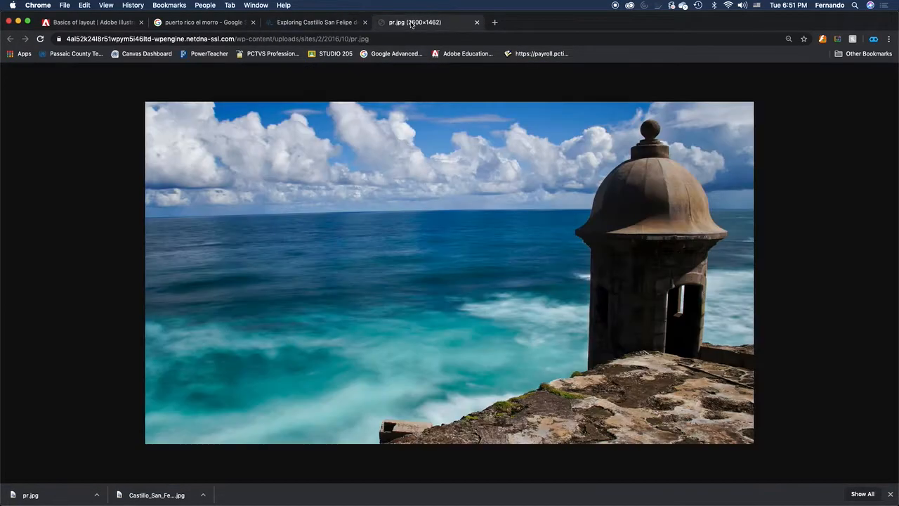
left_click(298, 27)
left_click(205, 25)
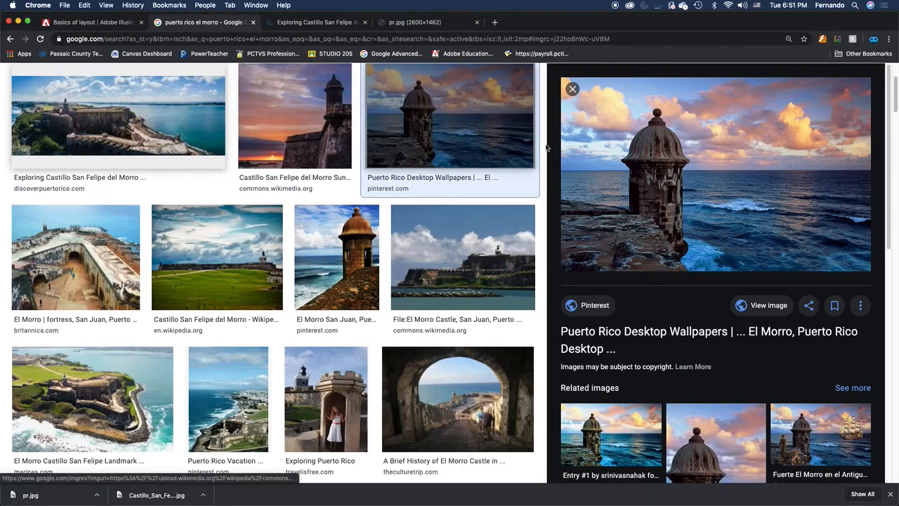
left_click(412, 22)
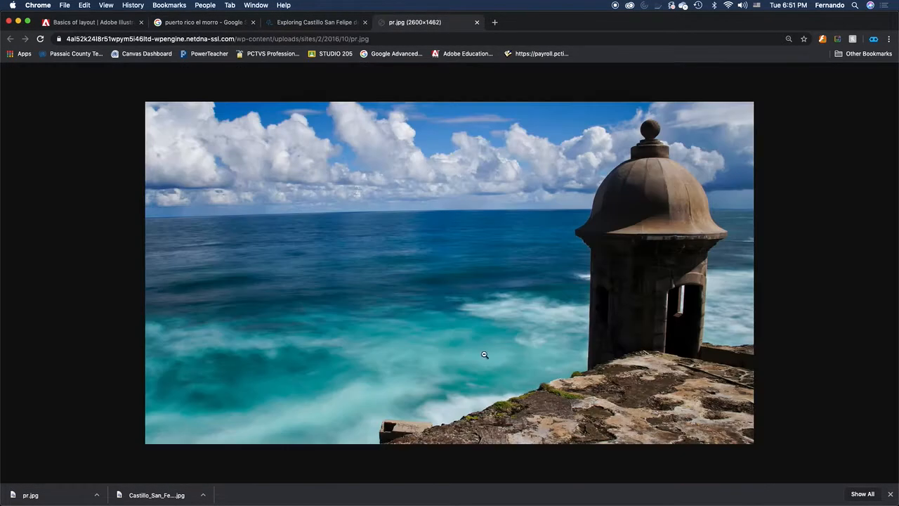
Switch to Photoshop, enlarge its window and zoom out to 25% so the whole blank Untitled-1 page fits in view
mouse_move(450, 504)
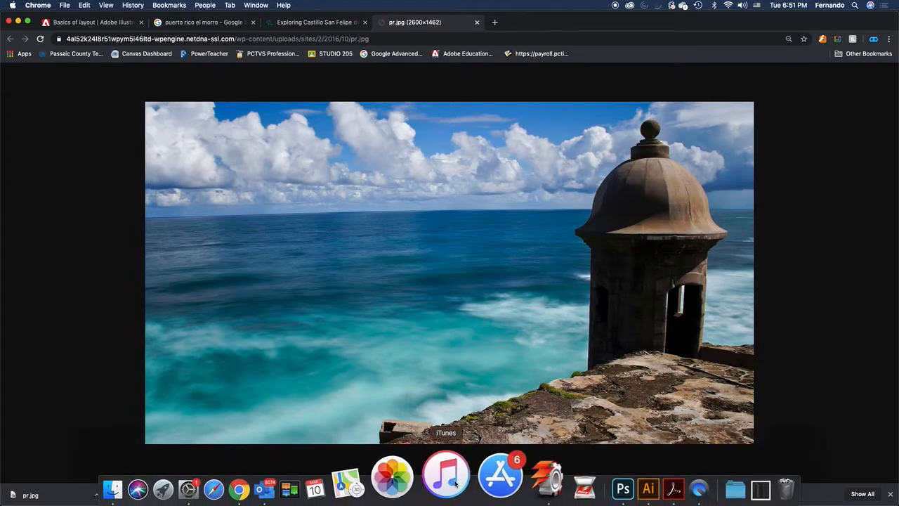
left_click(561, 482)
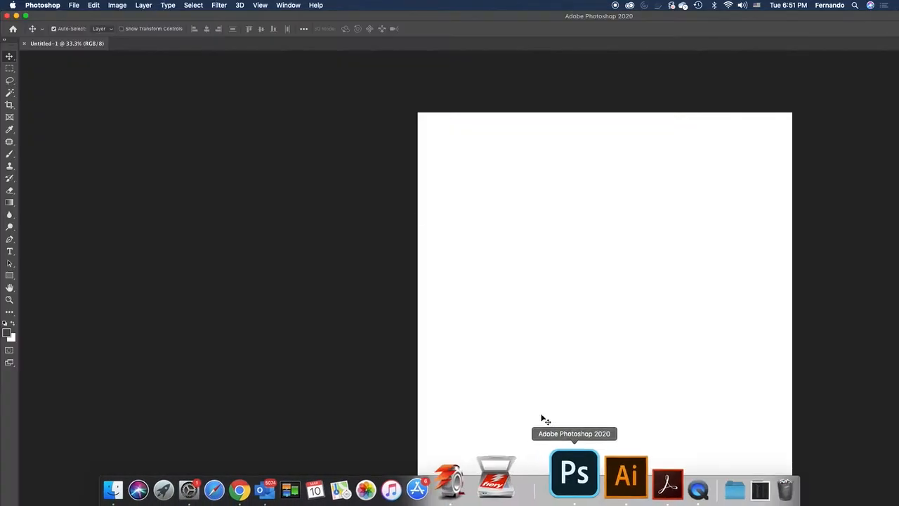
left_click(25, 15)
key("super+minus")
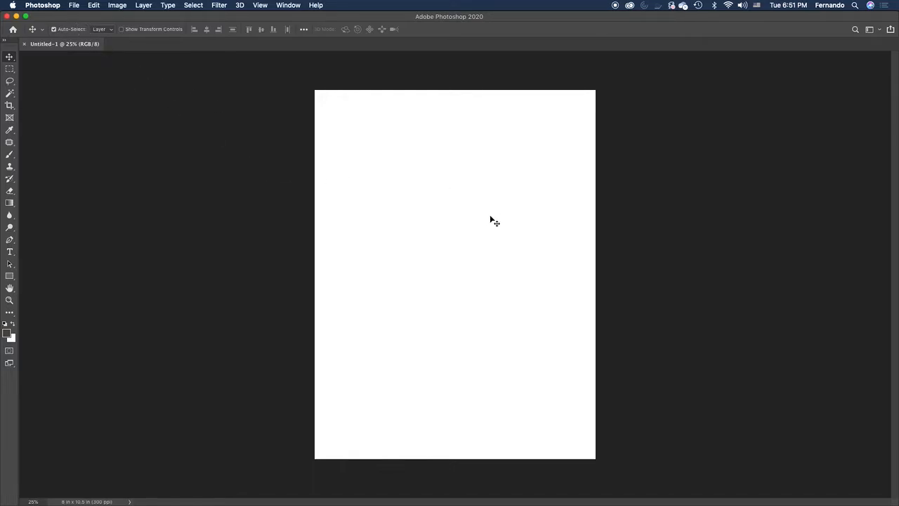
left_click(73, 5)
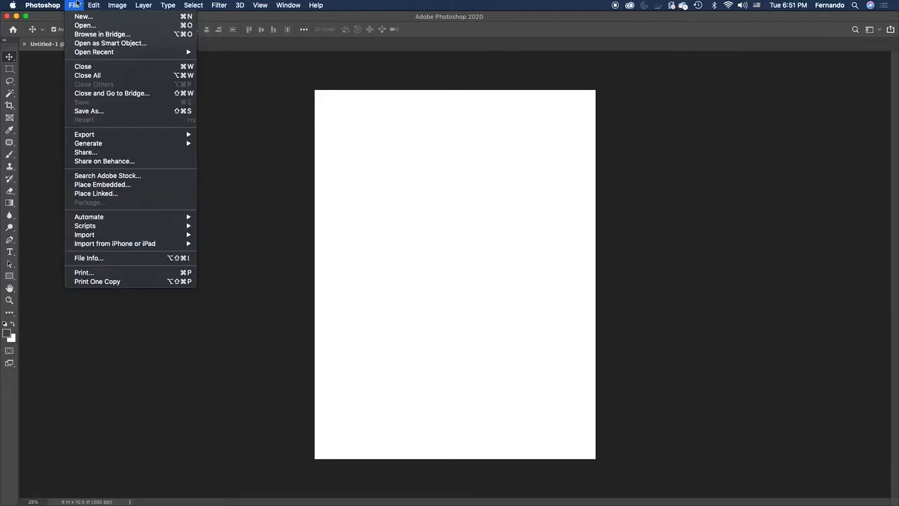
left_click(118, 196)
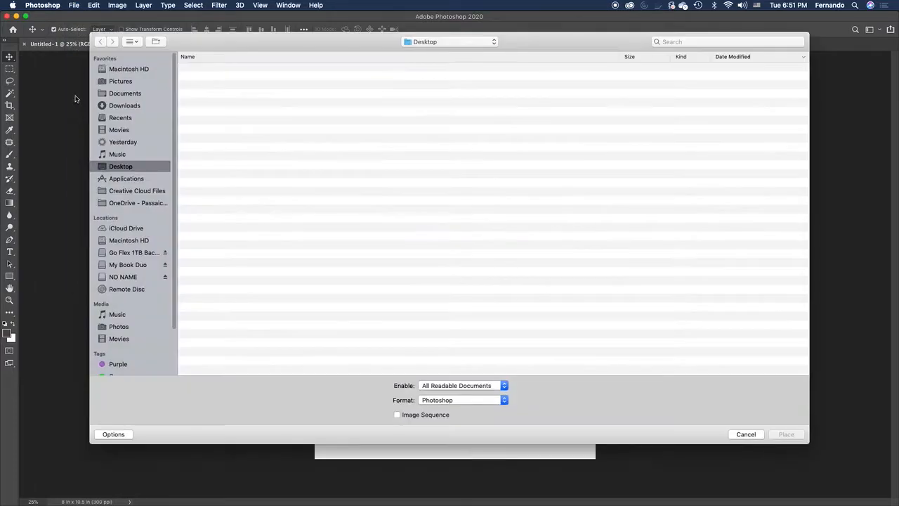
left_click(746, 434)
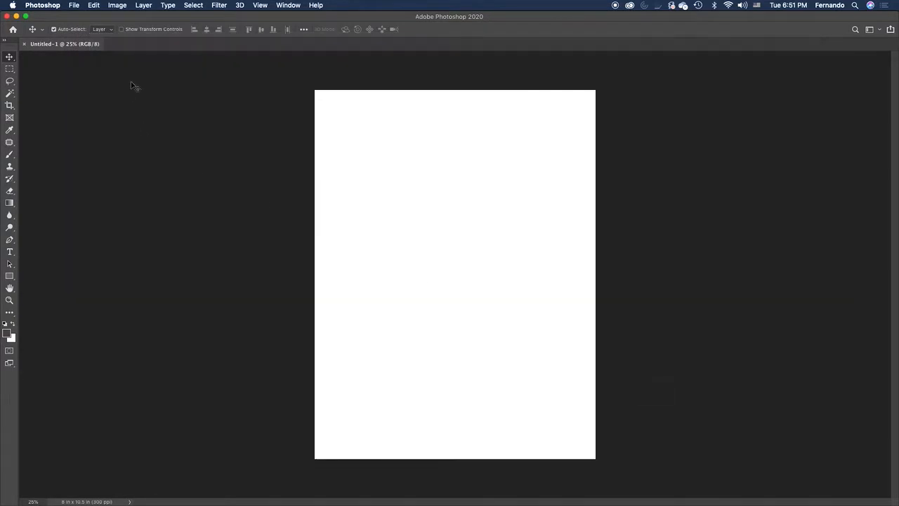
Preview the images in the Desktop's Layout folder and open Castillo_San_Felipe_del_Morro_Sunset_in_San_Juan,_Puerto_Rico.jpg
left_click(74, 5)
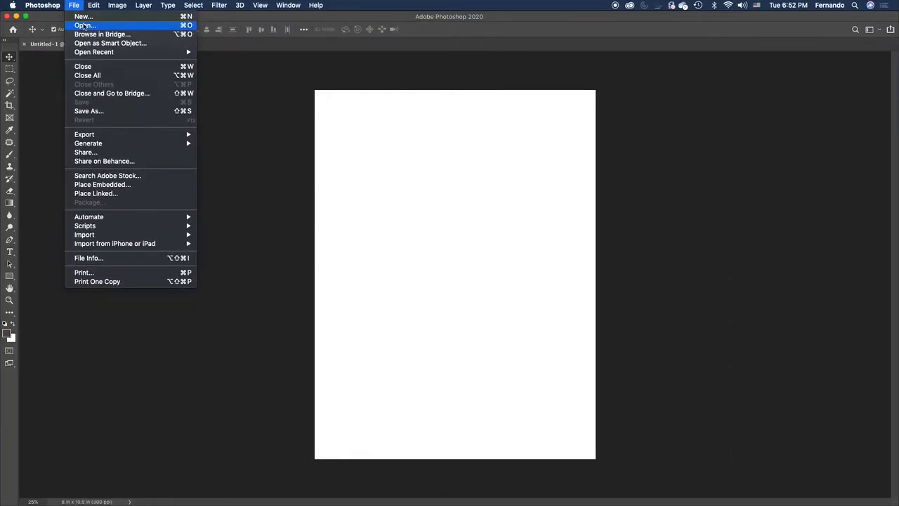
left_click(84, 26)
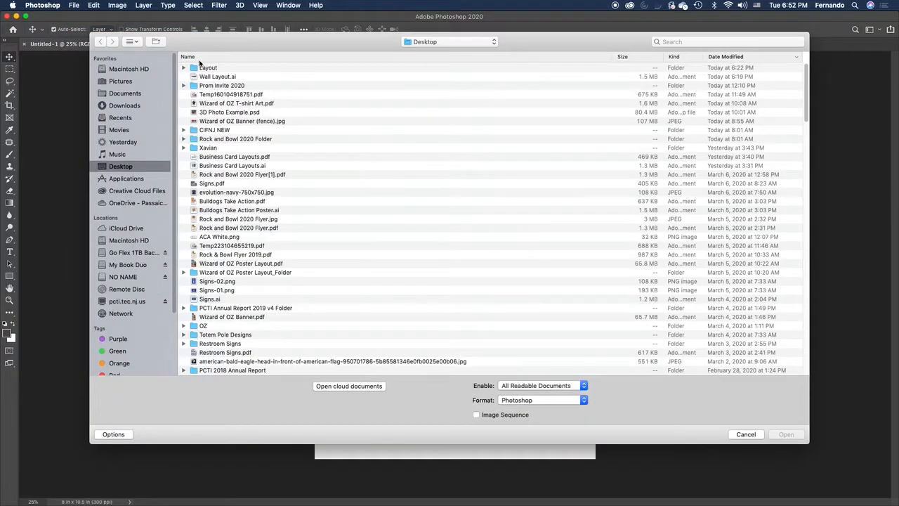
double_click(201, 68)
left_click(211, 68)
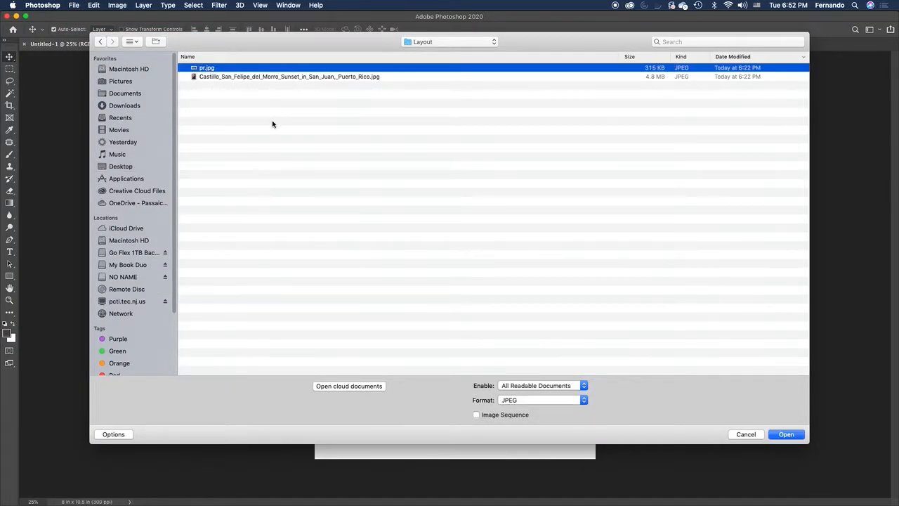
key("Return")
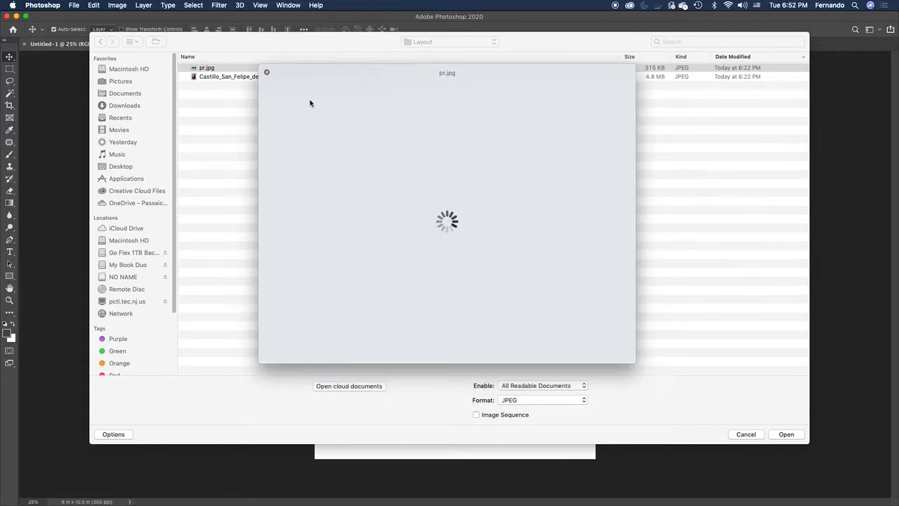
key("Down")
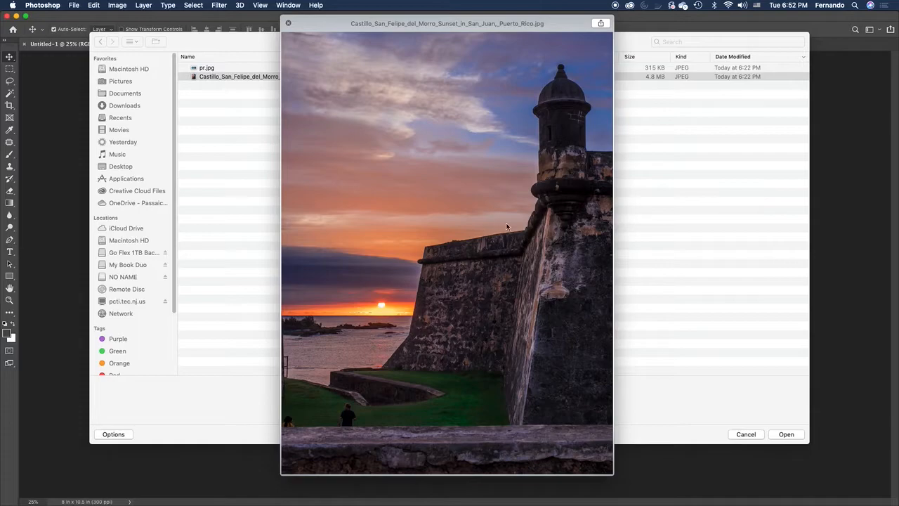
key("space")
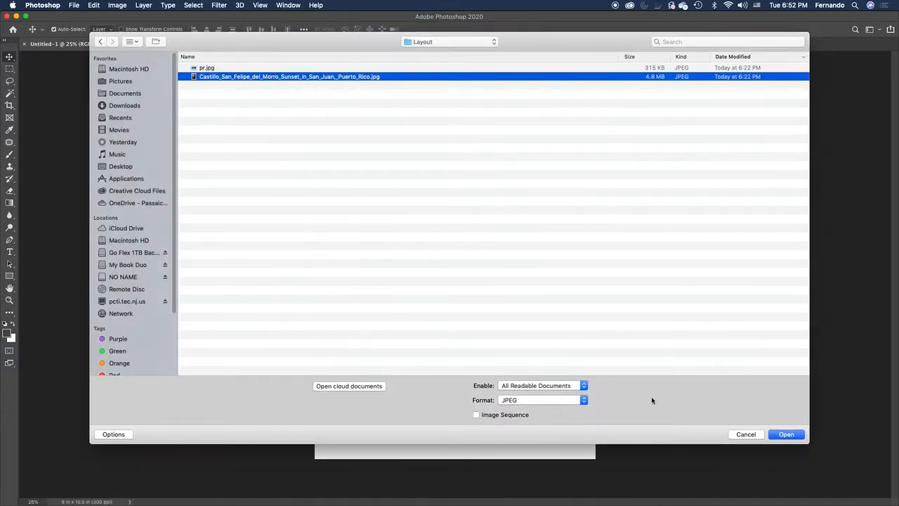
left_click(785, 434)
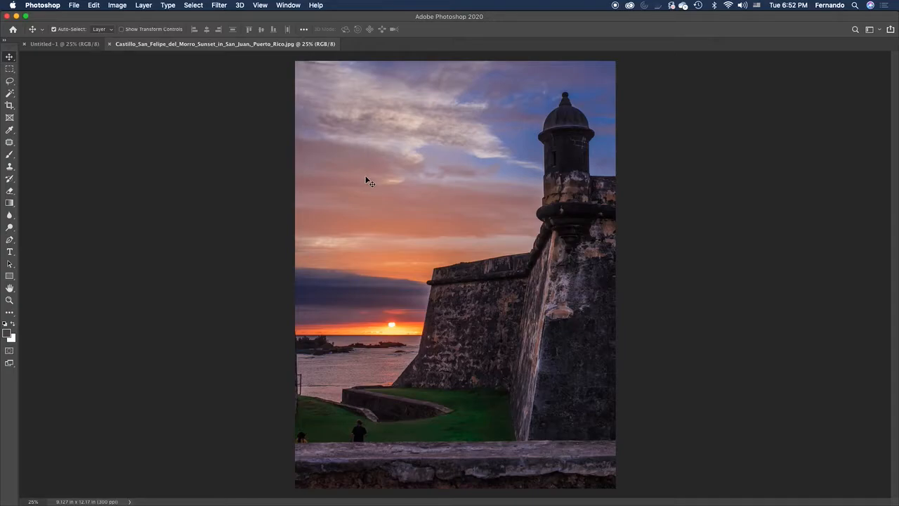
Copy the entire sunset photo and paste it into the blank Untitled-1 document
left_click(69, 45)
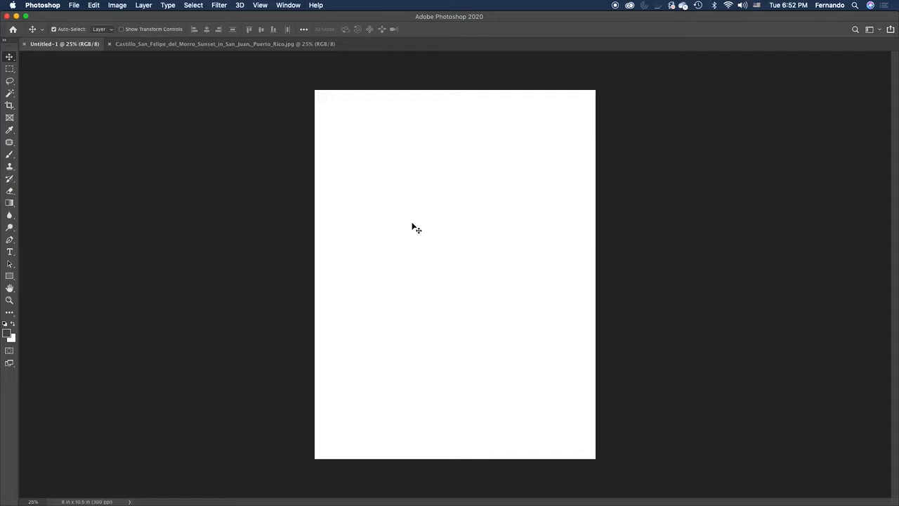
left_click(209, 45)
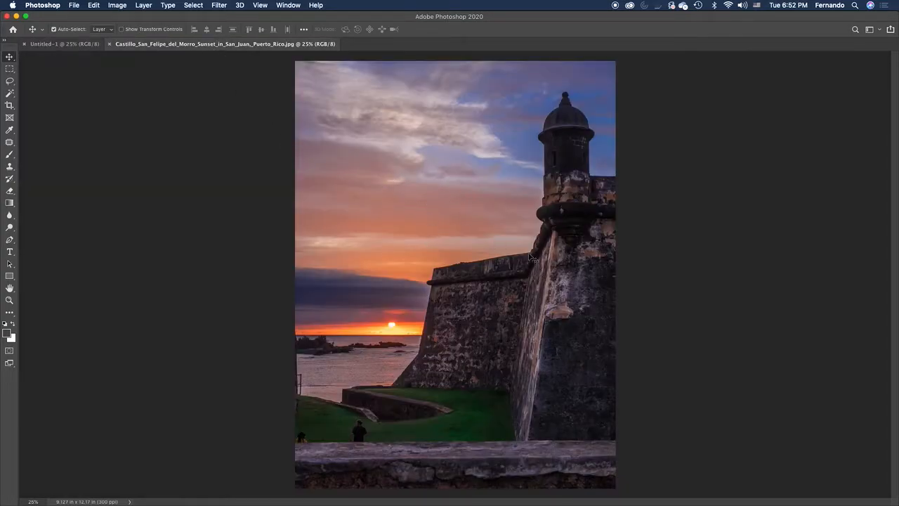
key("super+a")
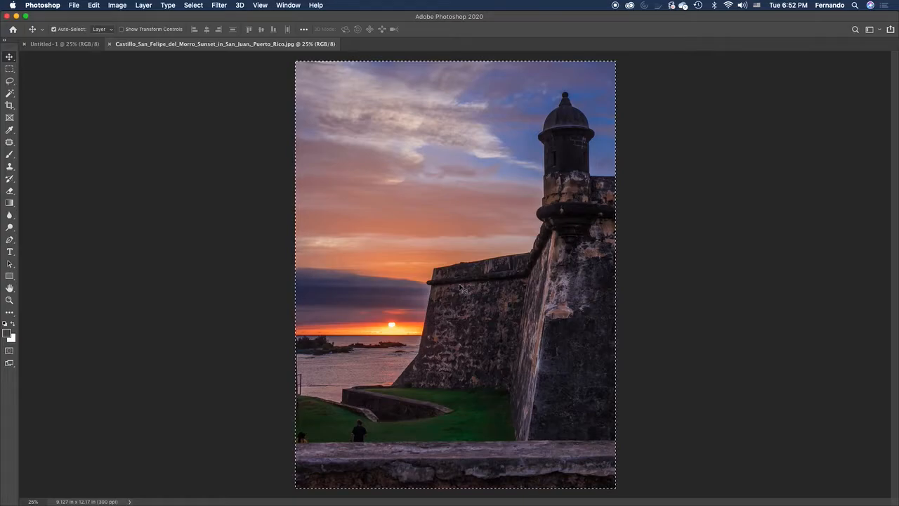
left_click(75, 5)
mouse_move(94, 5)
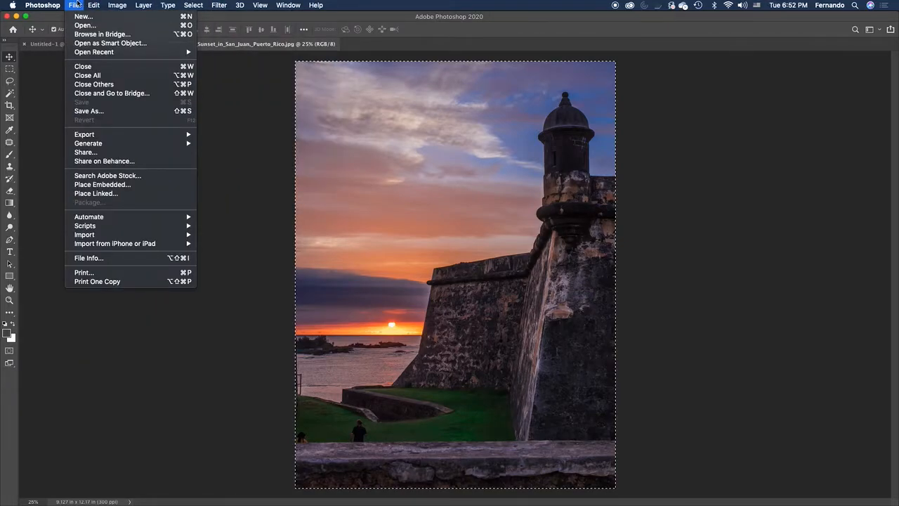
left_click(353, 116)
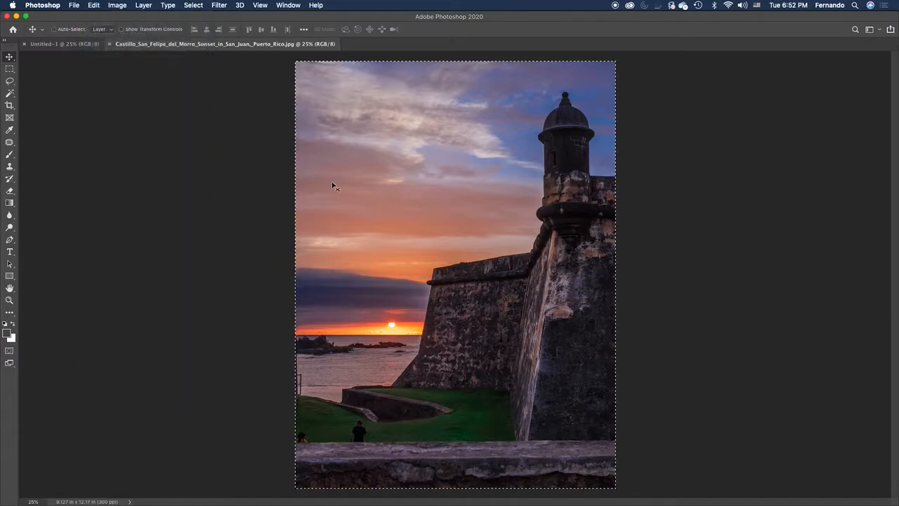
key("super+c")
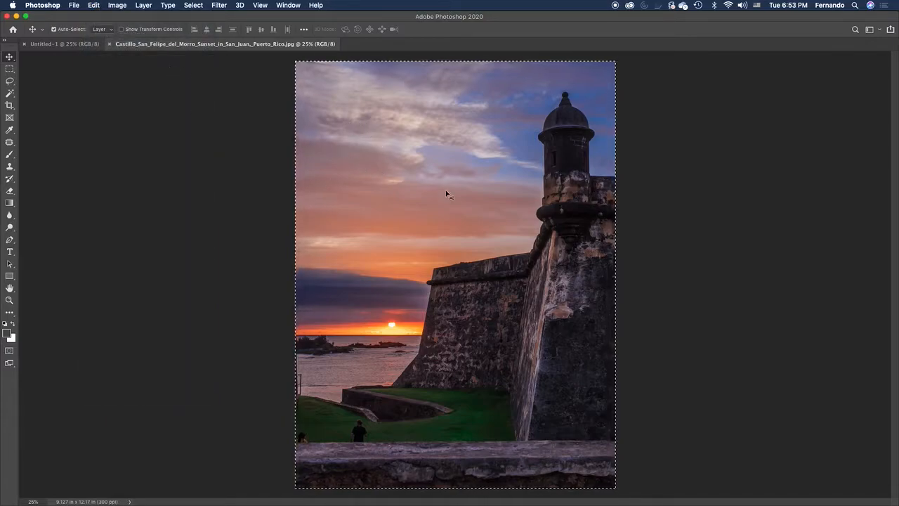
left_click(54, 44)
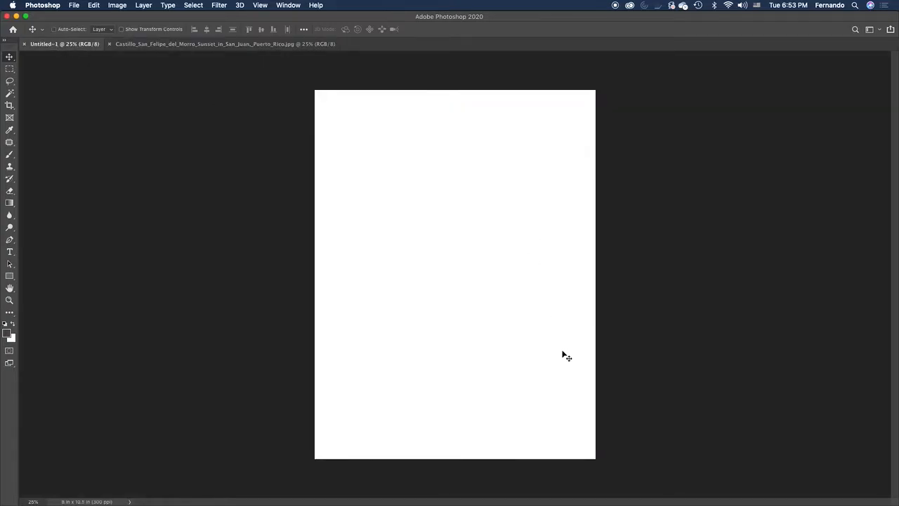
key("super+v")
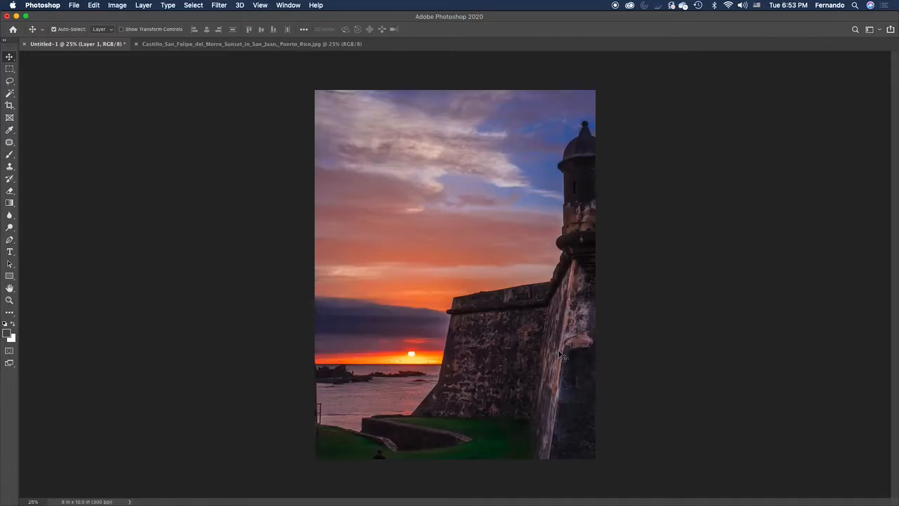
Reposition the pasted photo with Free Transform to about X 1140 px, Y 2249 px, leaving a blank strip above the sky
left_click_drag(539, 320, 505, 311)
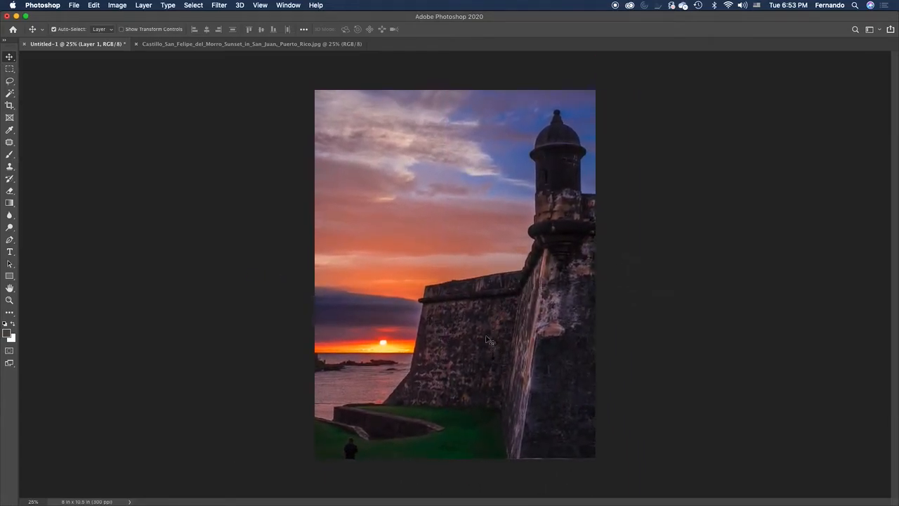
key("super")
key("super")
key("super+t")
left_click_drag(377, 208, 399, 181)
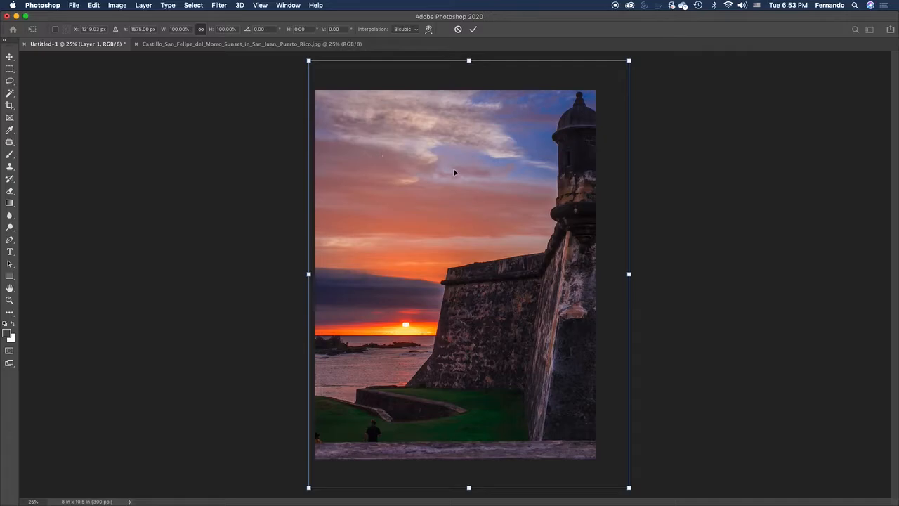
left_click_drag(481, 166, 451, 172)
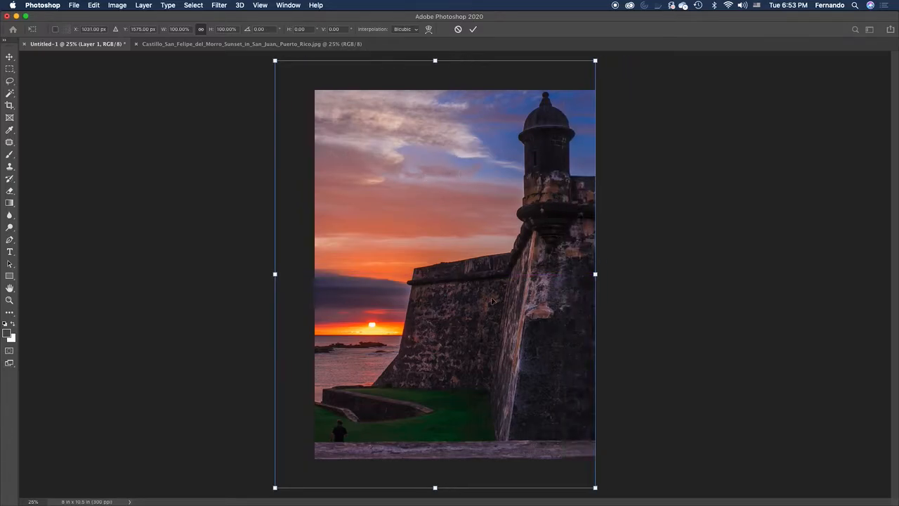
left_click_drag(466, 206, 487, 269)
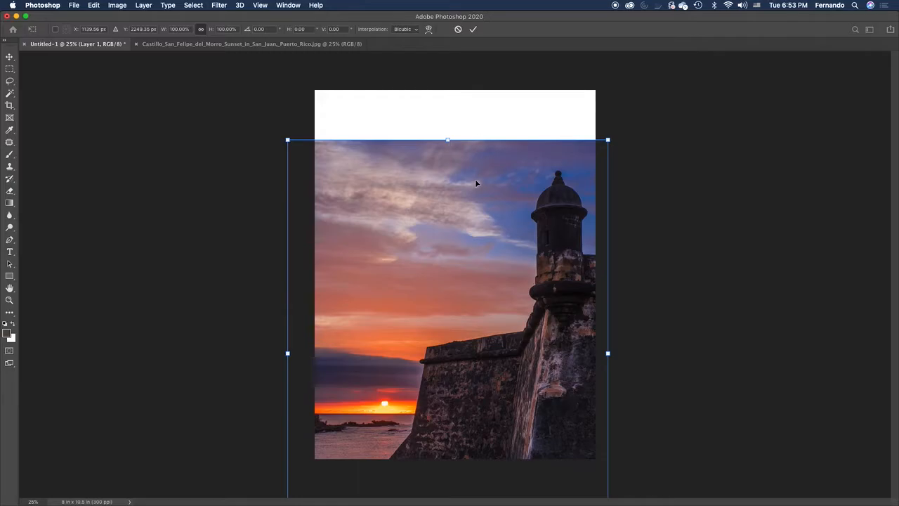
key("Return")
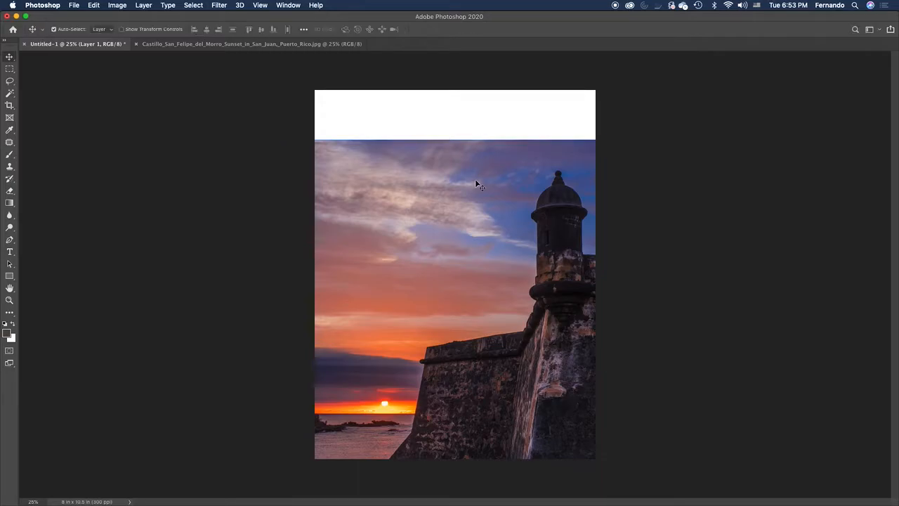
Deselect the photo layer and select the full-width white strip above the sky with the Rectangular Marquee tool
left_click(89, 118)
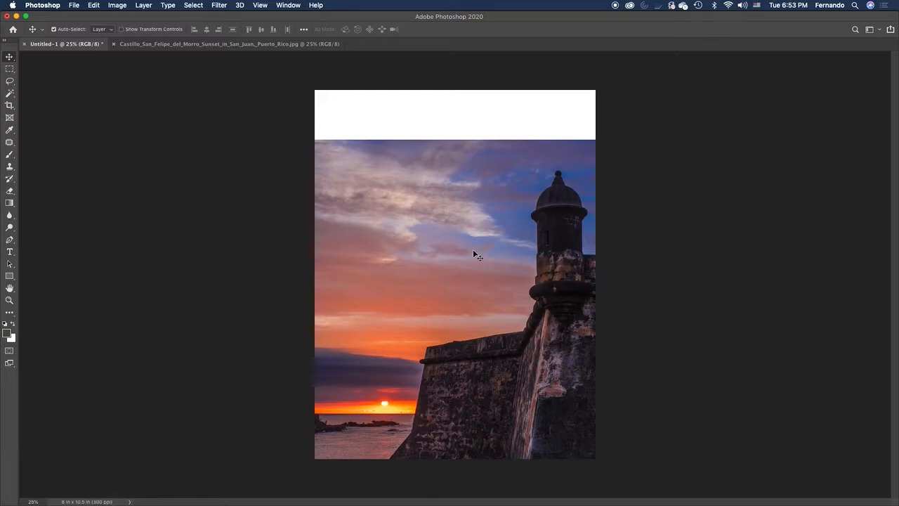
left_click(10, 69)
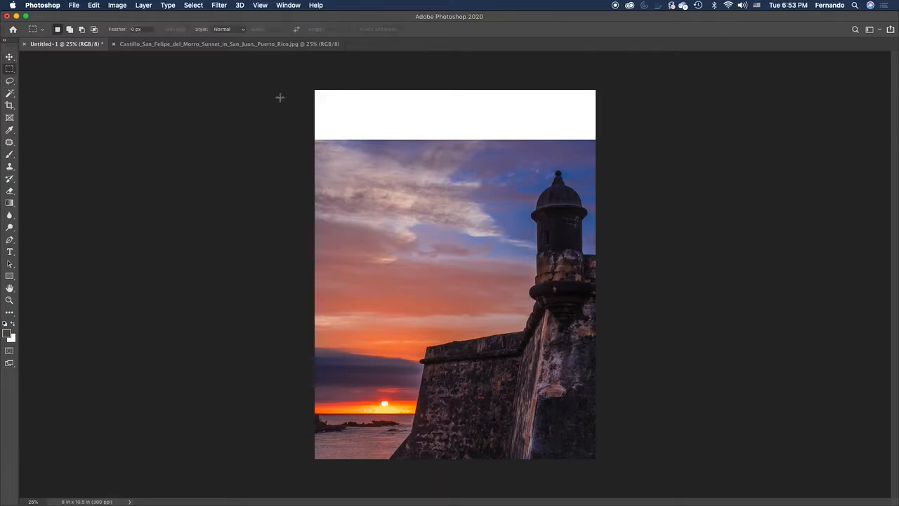
left_click_drag(309, 84, 613, 141)
left_click(98, 6)
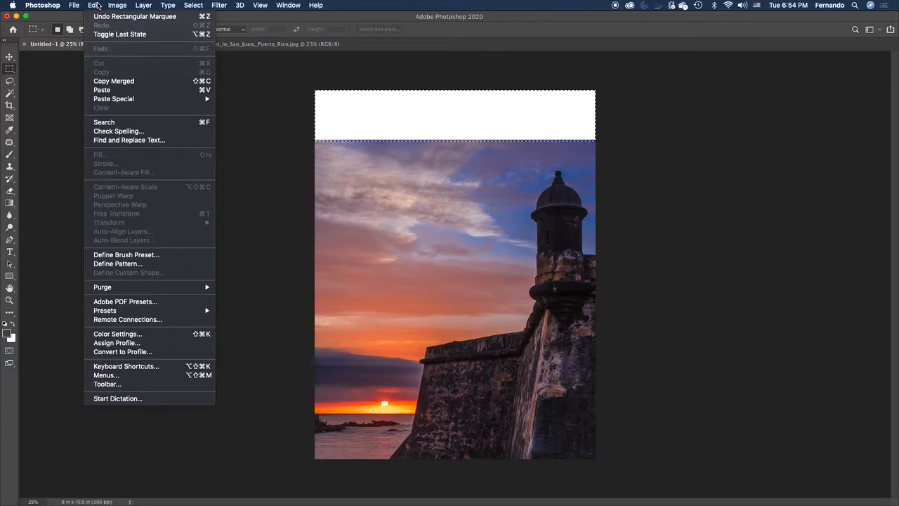
left_click(99, 6)
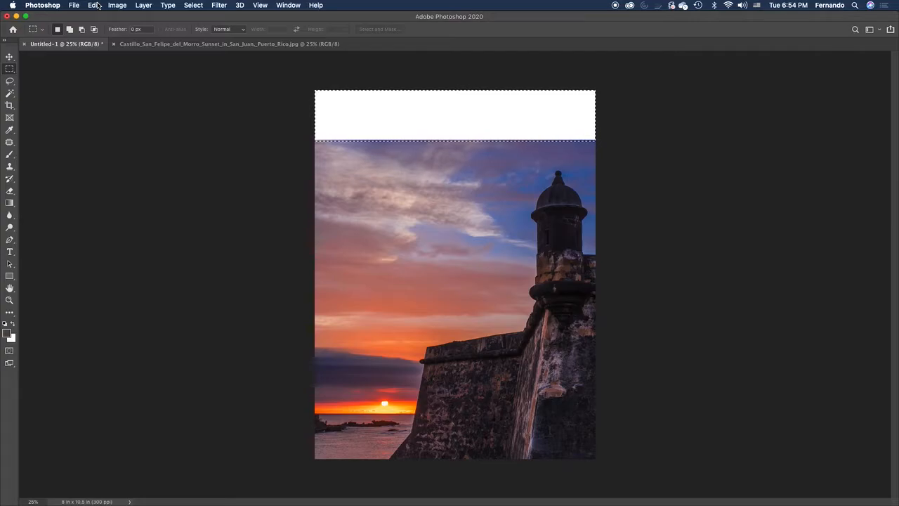
left_click(97, 6)
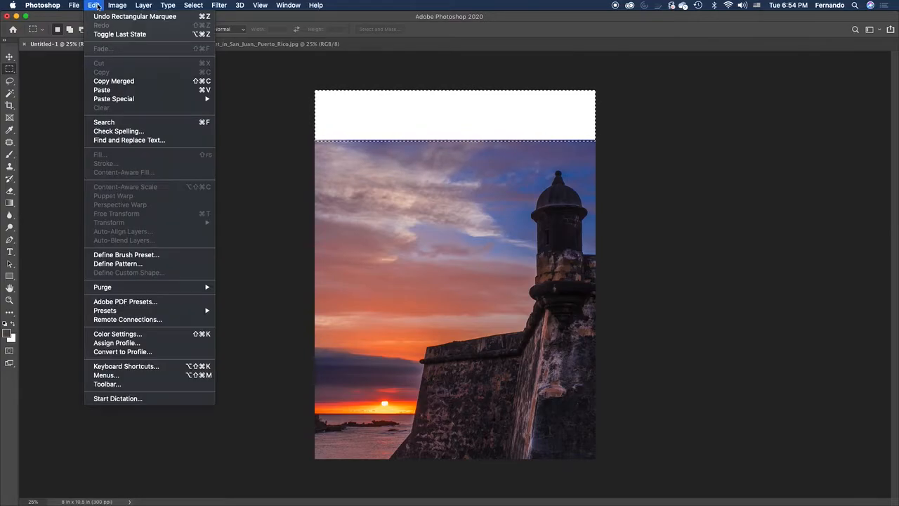
left_click(94, 3)
left_click(94, 4)
left_click(94, 3)
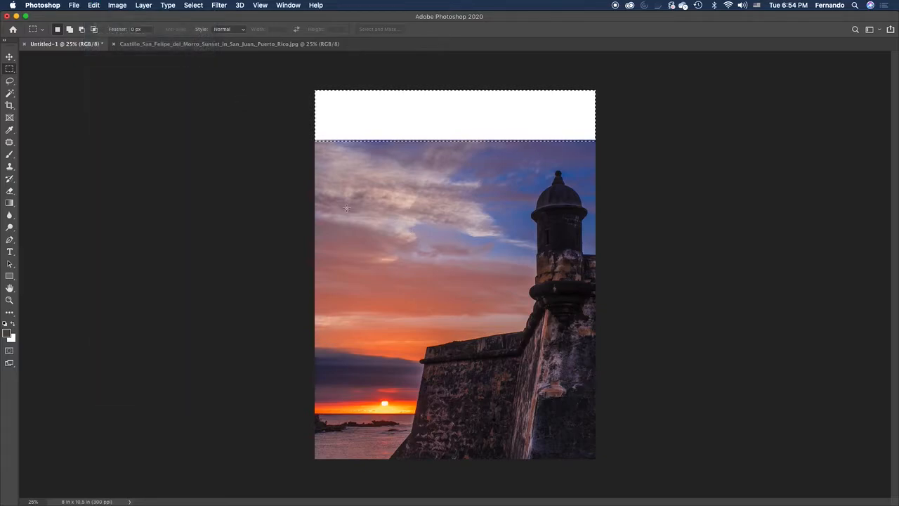
Show the Layers panel beside the page and select the pasted photo layer, Layer 1
left_click(287, 5)
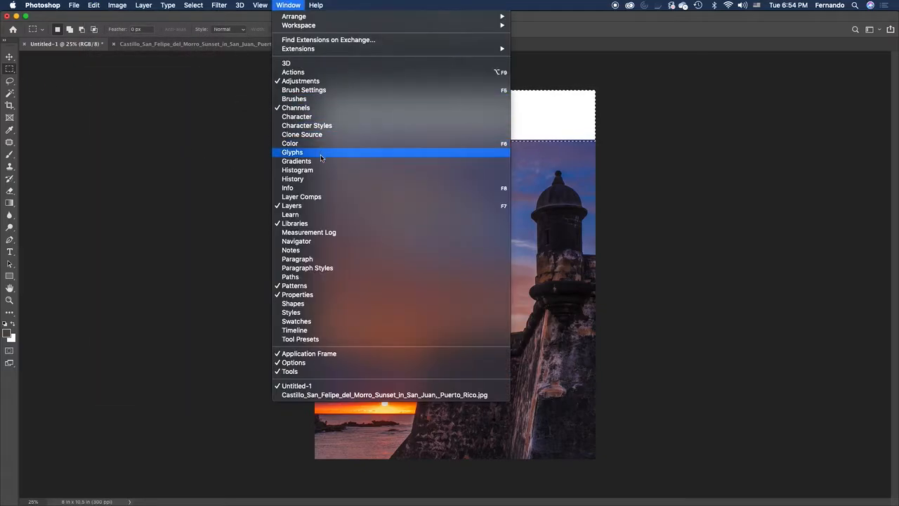
left_click(320, 204)
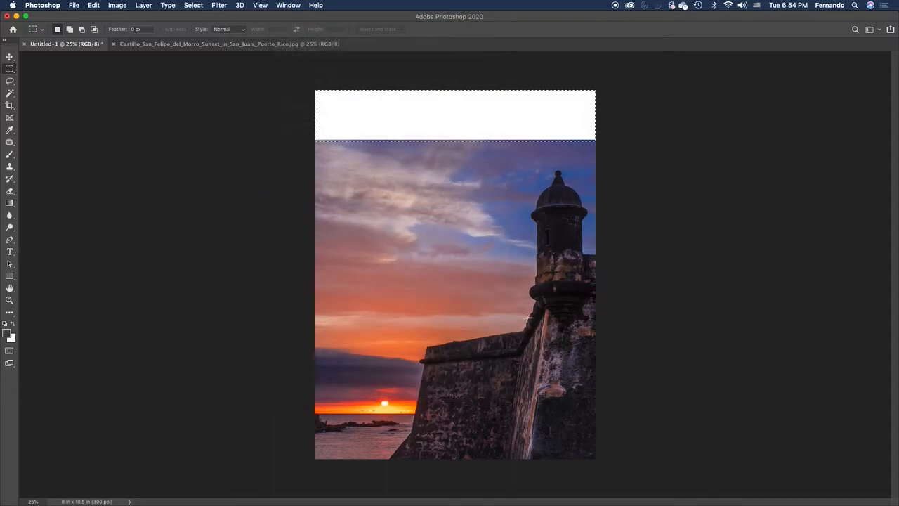
left_click(289, 5)
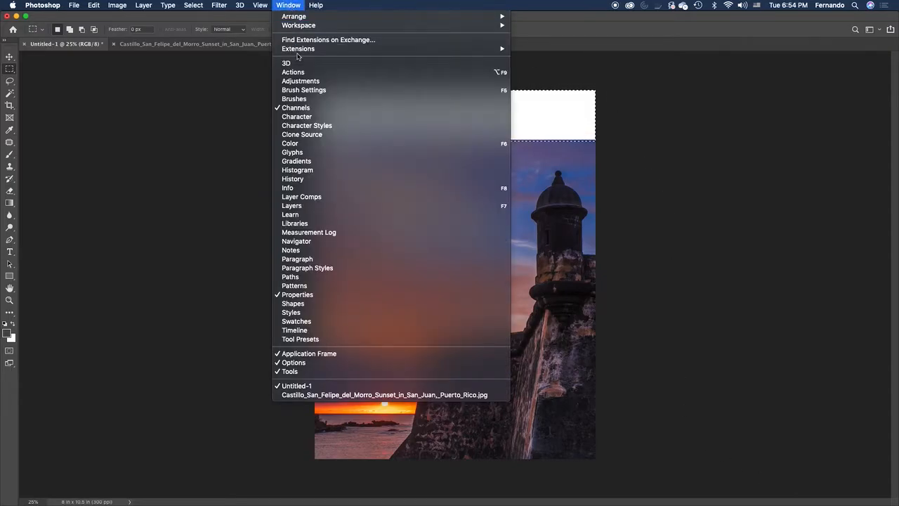
left_click(323, 204)
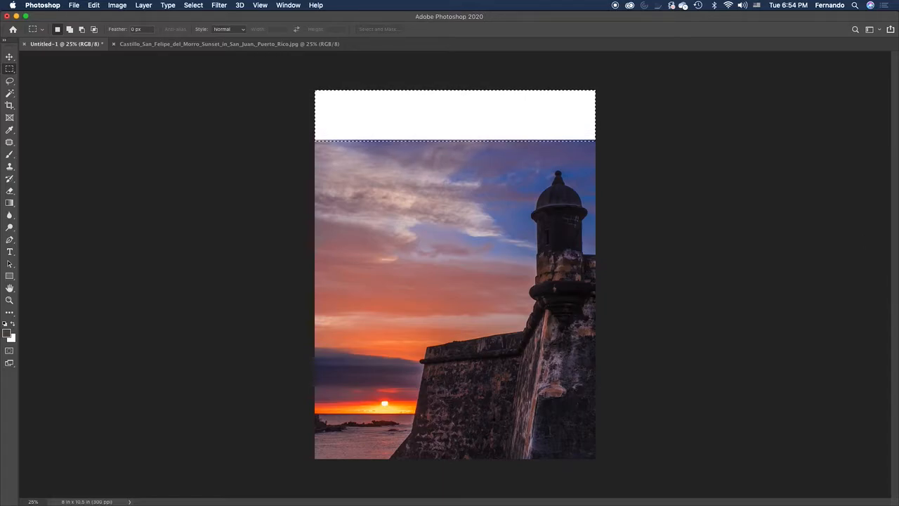
key("F7")
left_click_drag(686, 54, 723, 94)
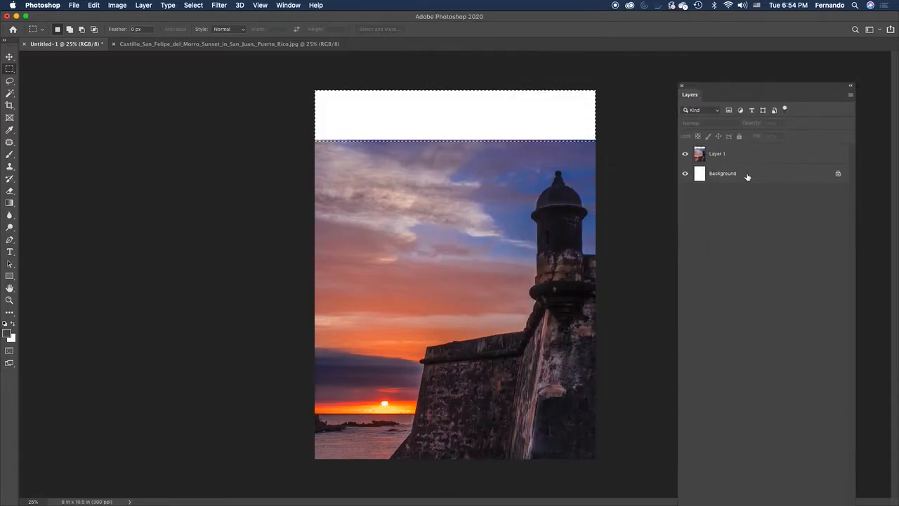
left_click(752, 156)
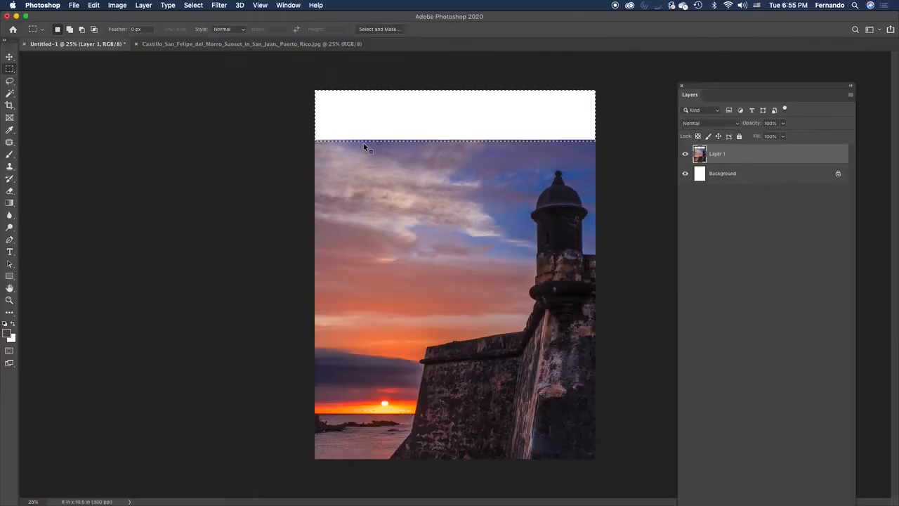
Fill the selected white strip with Content-Aware at Normal mode and 100% opacity with Color Adaptation, and clear the selection
left_click(93, 7)
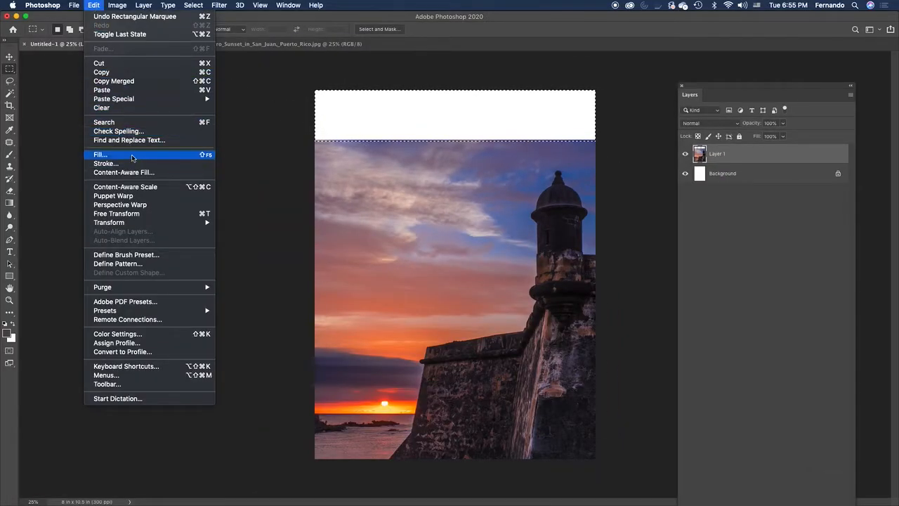
left_click(133, 157)
left_click_drag(576, 283, 215, 142)
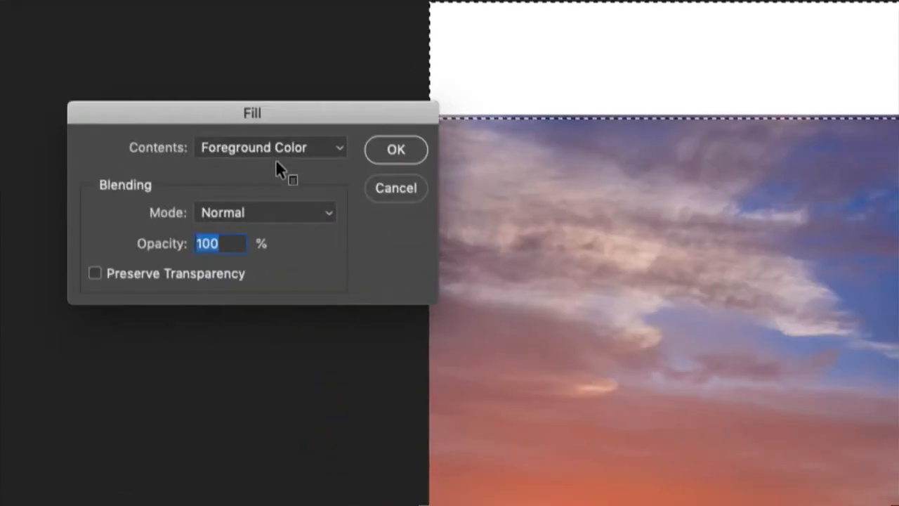
left_click(249, 157)
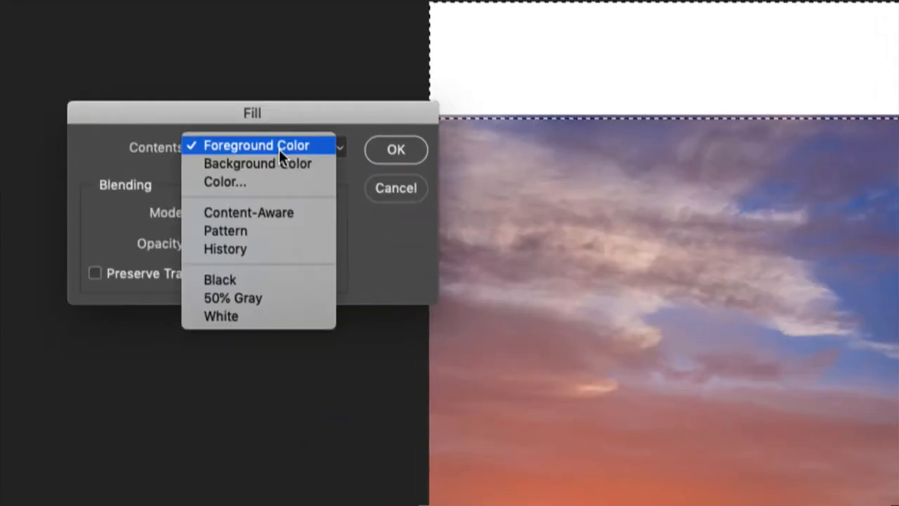
left_click(280, 212)
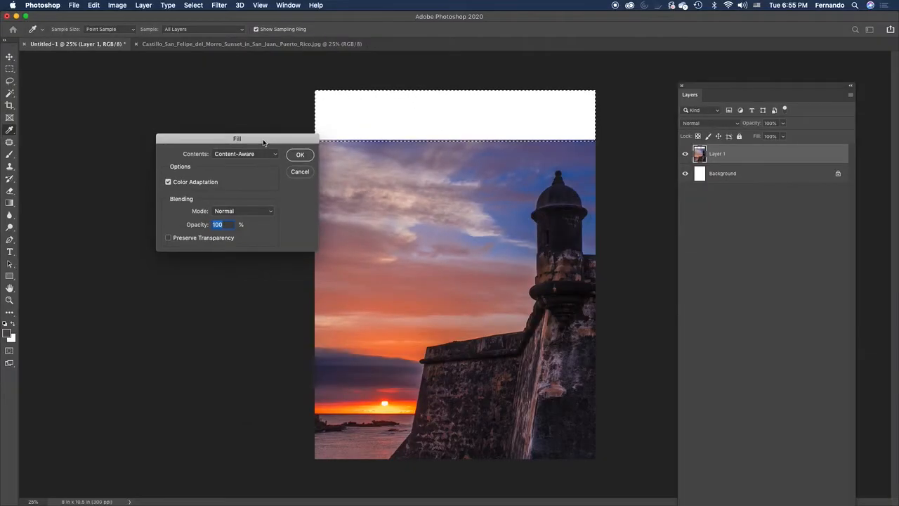
left_click_drag(263, 142, 225, 129)
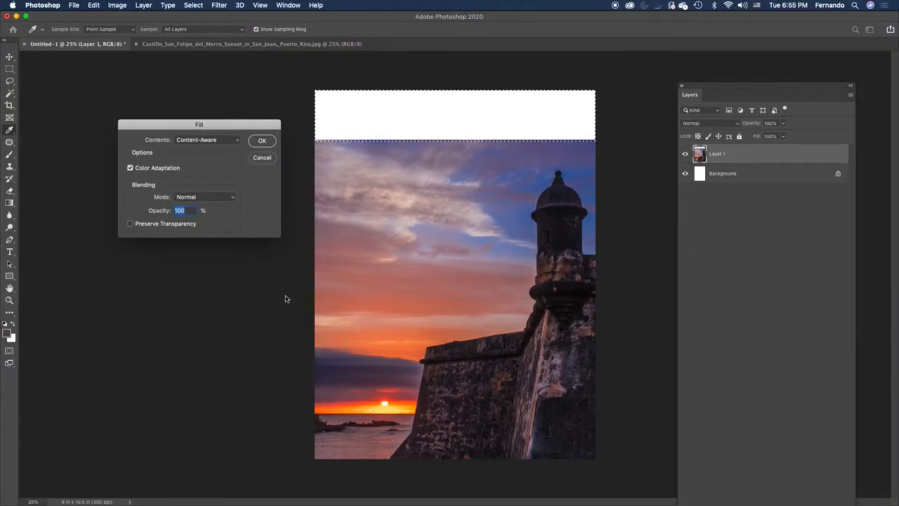
key("Return")
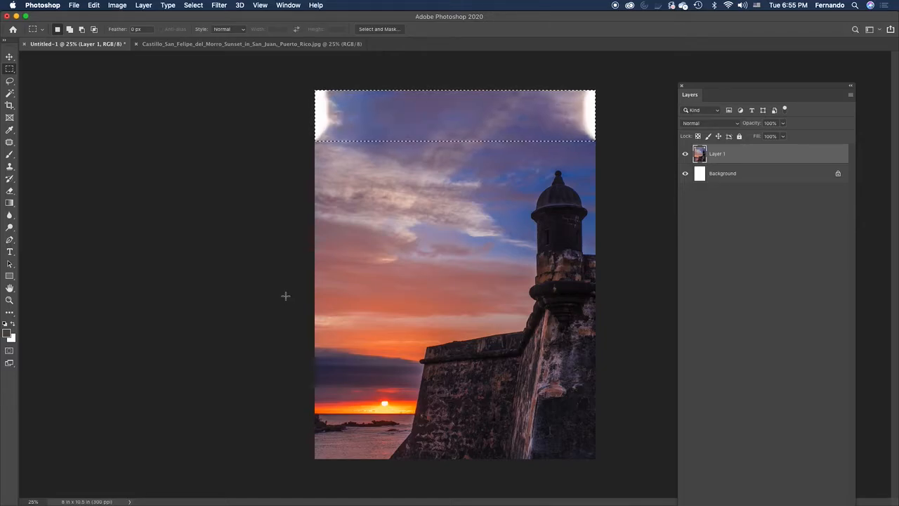
key("super+d")
Replace the leftover white areas in both upper corners of the photo with clean sky using the Patch tool
left_click(9, 143)
left_click_drag(332, 88, 344, 103)
mouse_move(335, 149)
left_mouse_down()
mouse_move(300, 147)
mouse_move(297, 84)
left_mouse_up()
left_click_drag(325, 112, 322, 239)
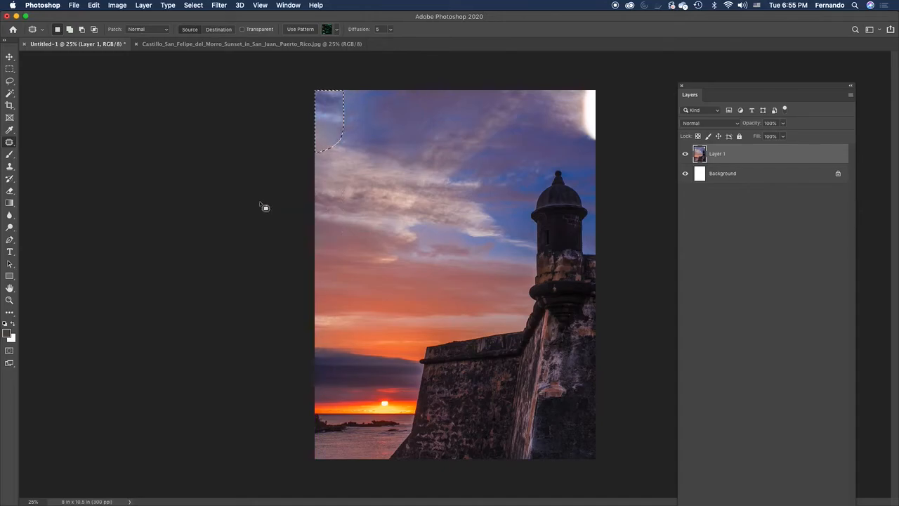
key("super+d")
mouse_move(543, 91)
left_mouse_down()
mouse_move(565, 138)
mouse_move(601, 146)
mouse_move(600, 81)
mouse_move(542, 107)
mouse_move(489, 105)
left_mouse_up()
key("super+d")
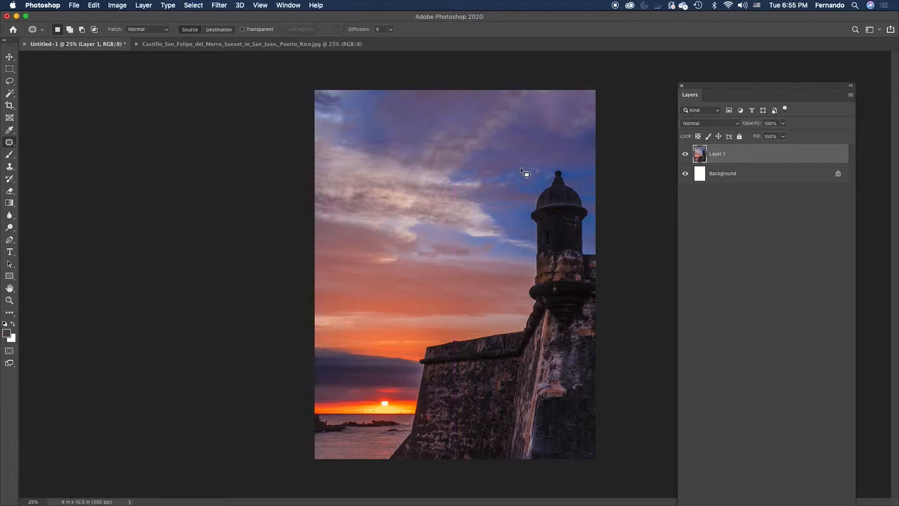
Patch the pale diagonal area beside the upper-left corner with sky from further right, and deselect it
left_click_drag(341, 88, 332, 108)
left_click_drag(317, 150, 344, 150)
mouse_move(378, 92)
left_mouse_down()
mouse_move(381, 105)
mouse_move(410, 105)
left_mouse_up()
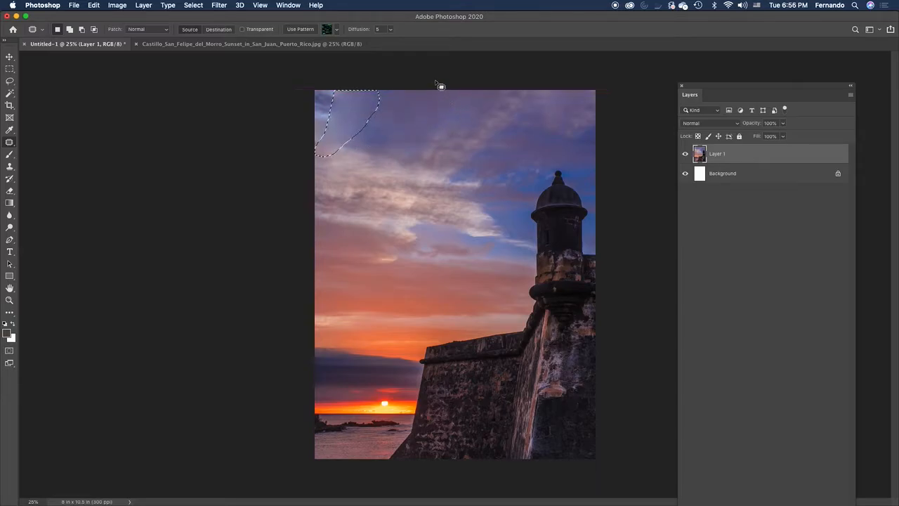
key("super+d")
Enlarge the Quick Selection brush to 250 and select the whole sky and the sea, leaving out the fort
left_click(11, 92)
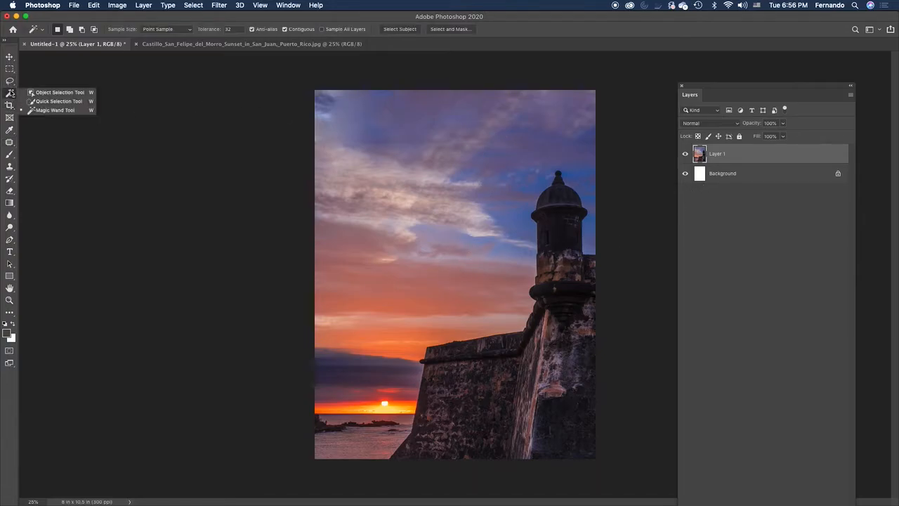
left_click(49, 103)
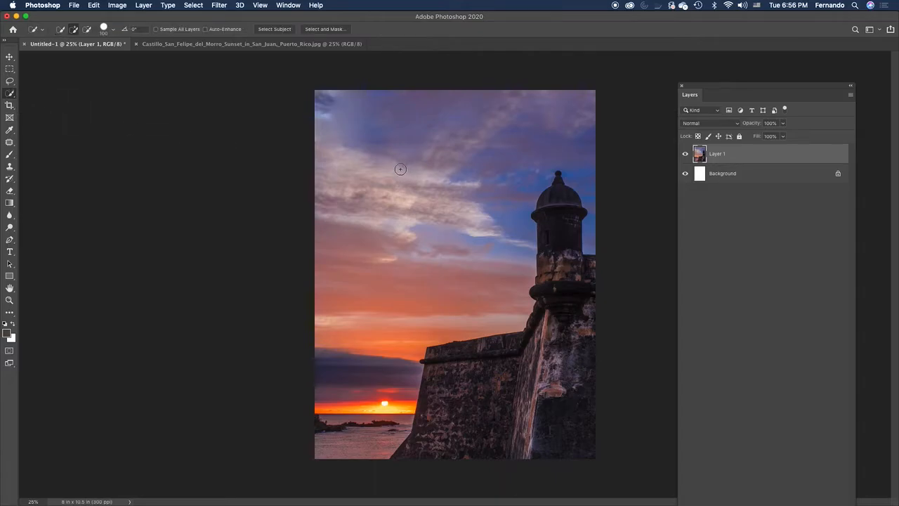
key("bracketright")
key("bracketright")
key("bracketright")
key("bracketright")
key("bracketright")
mouse_move(355, 173)
left_mouse_down()
mouse_move(373, 149)
mouse_move(339, 133)
mouse_move(359, 111)
mouse_move(423, 96)
mouse_move(549, 114)
mouse_move(413, 309)
mouse_move(380, 335)
mouse_move(392, 347)
mouse_move(353, 349)
mouse_move(393, 337)
left_mouse_up()
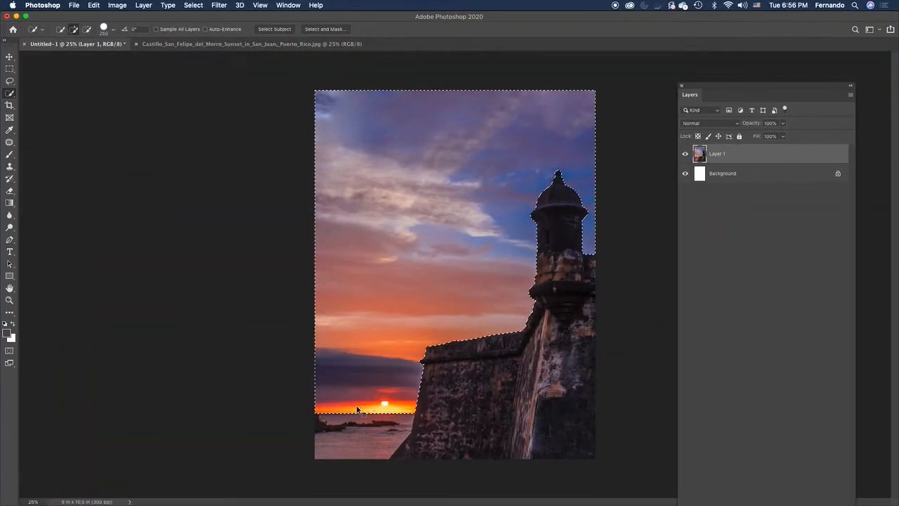
left_click_drag(338, 406, 332, 425)
Toggle the selection outline to check the tower's edge, and leave it hidden with the sky and sea still selected
key("super+h")
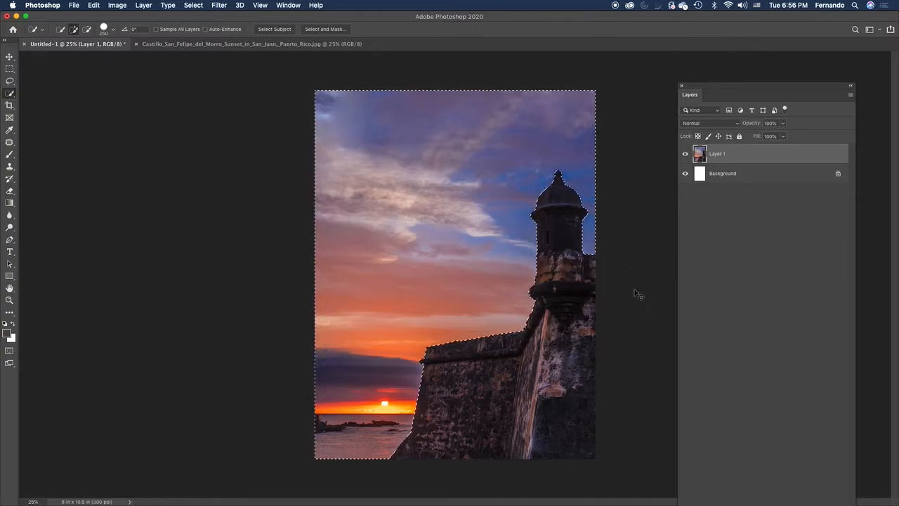
key("super+h")
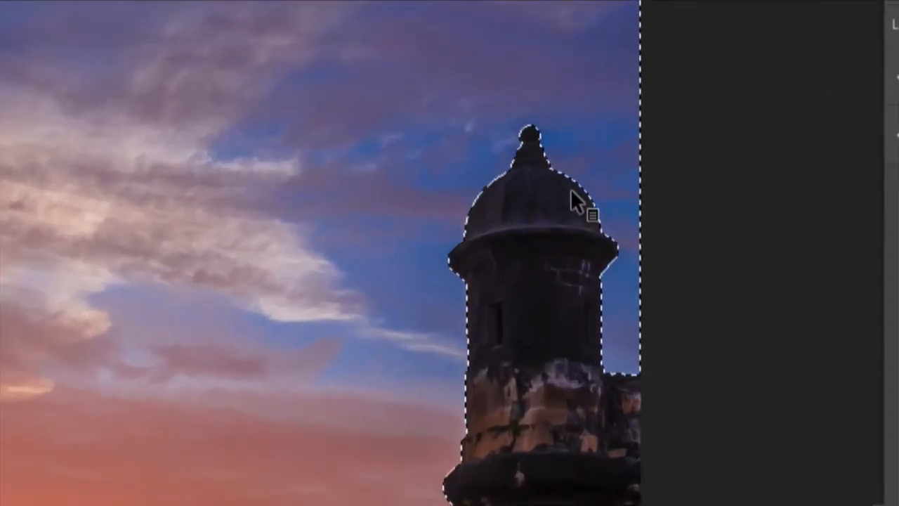
key("super+h")
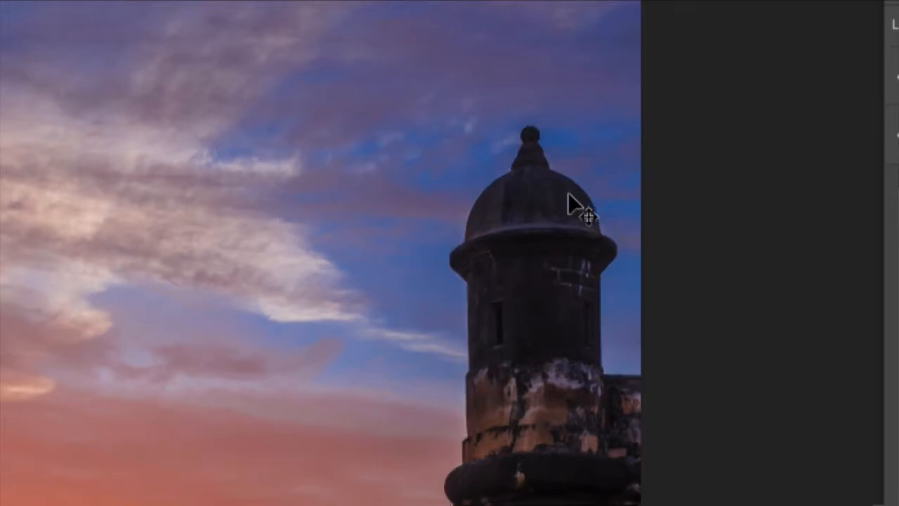
key("super+h")
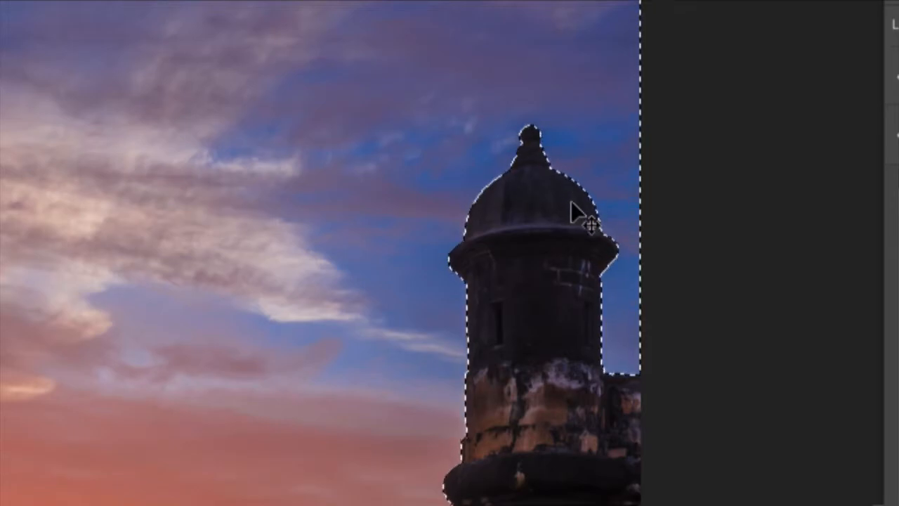
key("super+alt+r")
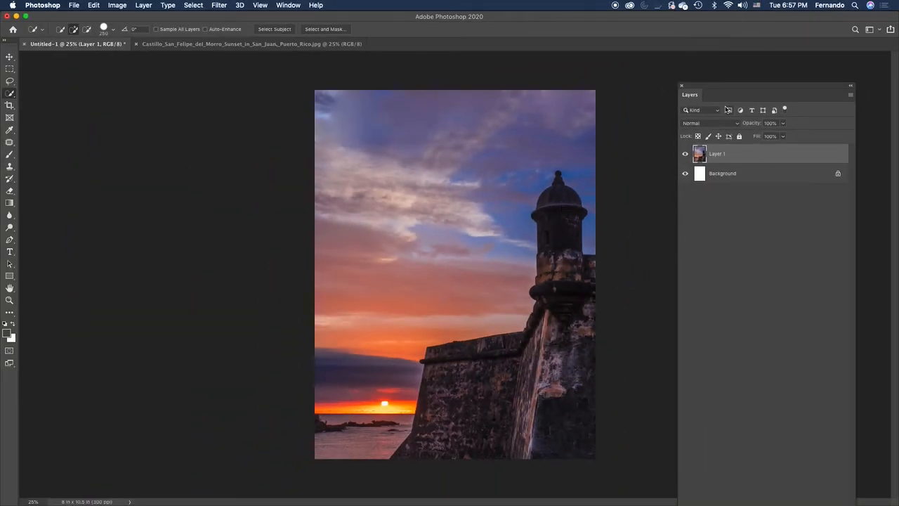
Reset the Essentials workspace, and float the Layers panel next to the page and make it taller
left_click_drag(696, 87, 637, 4)
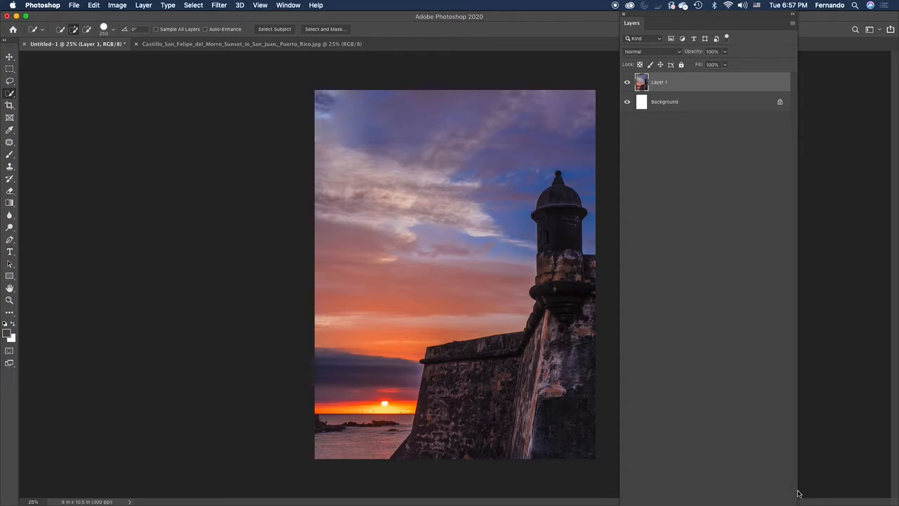
left_click(288, 5)
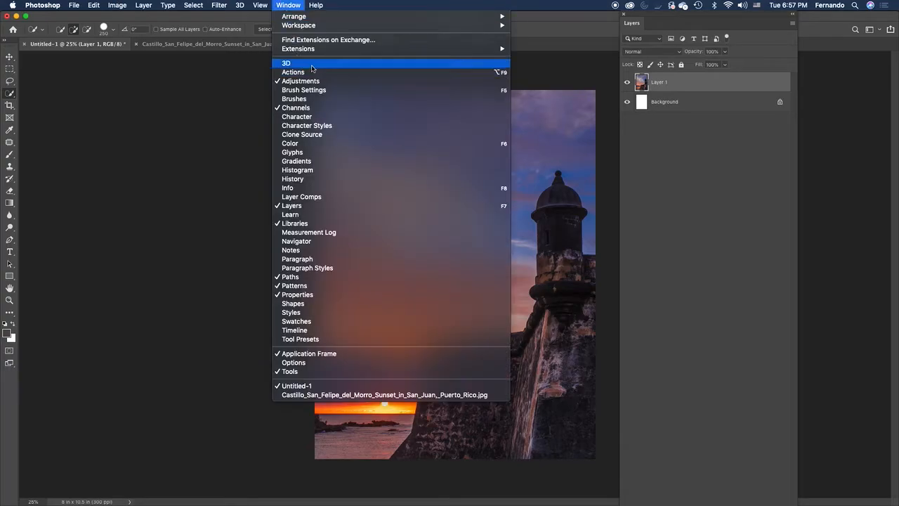
mouse_move(341, 27)
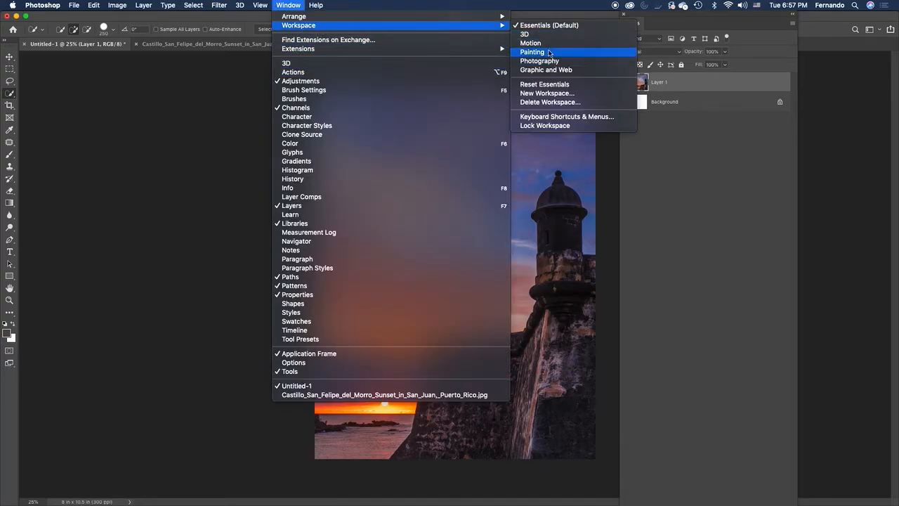
mouse_move(492, 26)
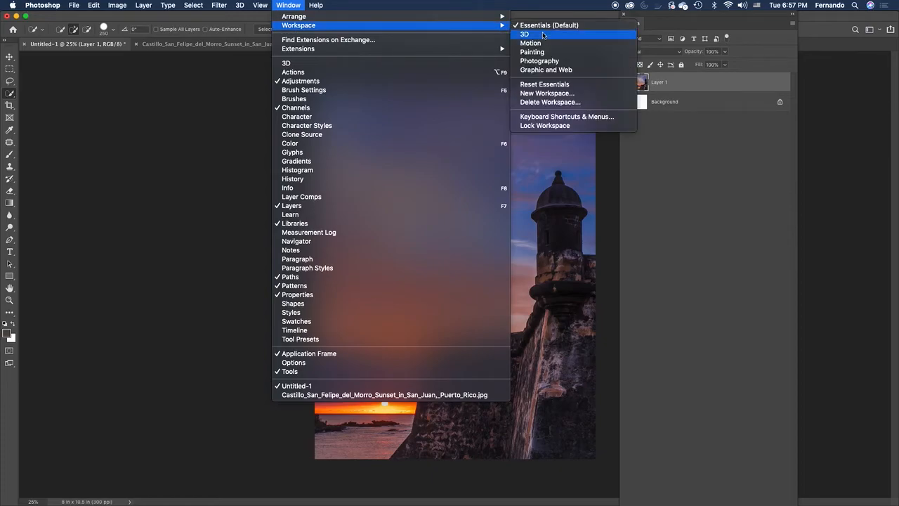
left_click(545, 84)
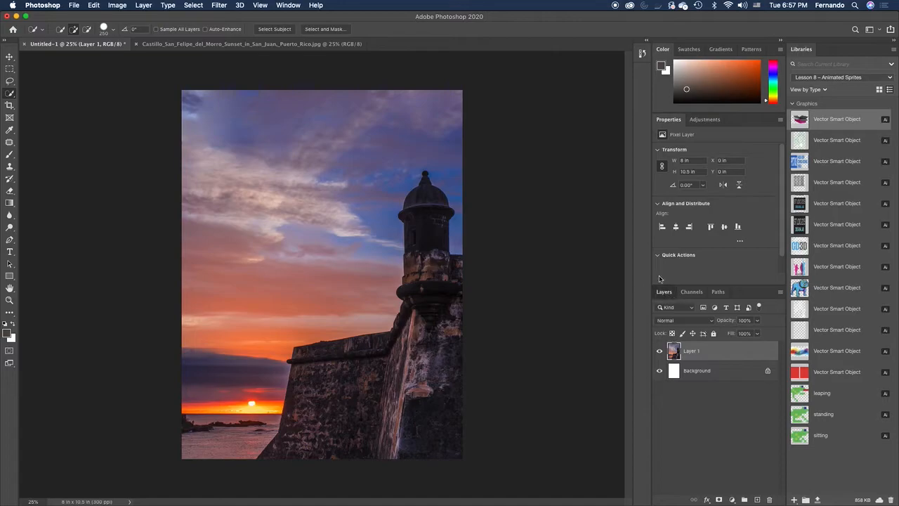
left_click_drag(664, 291, 545, 82)
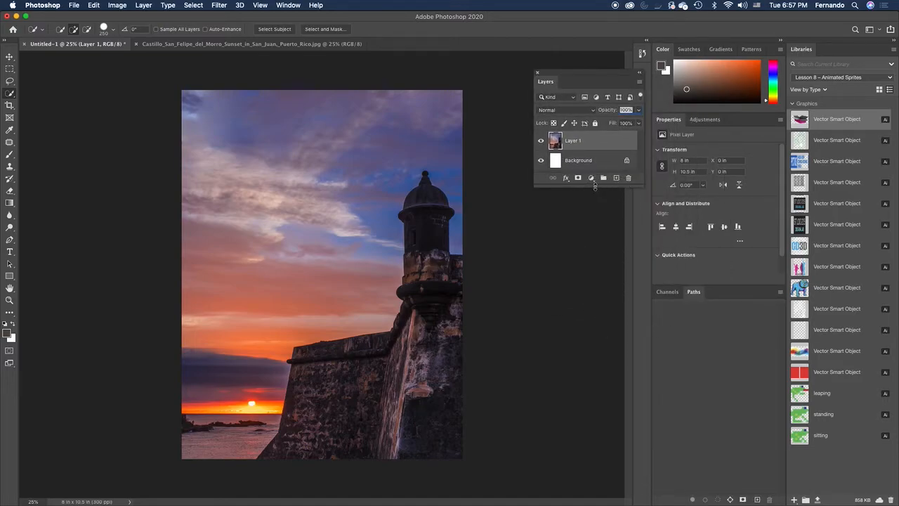
left_click_drag(598, 186, 614, 297)
Add an Exposure adjustment layer masked to the selected sky and sea, and set its Exposure to +1.01
left_click(592, 289)
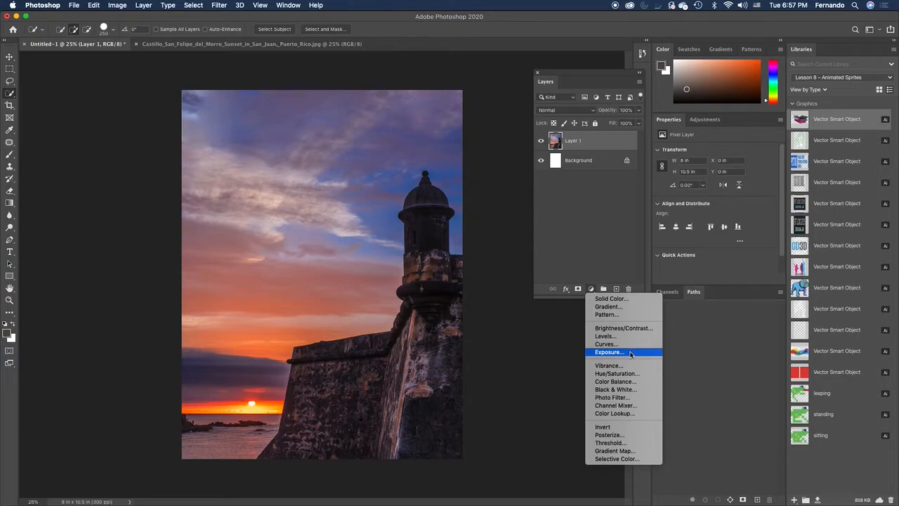
left_click(608, 352)
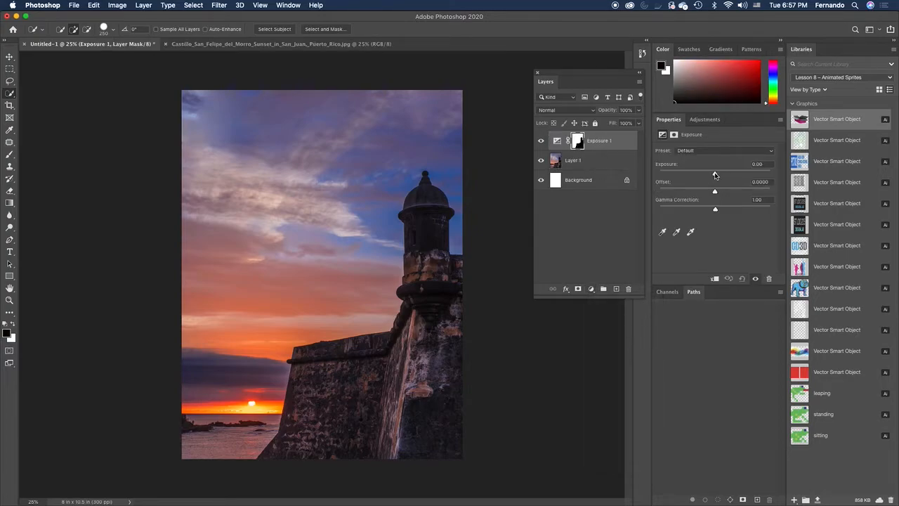
mouse_move(715, 174)
left_mouse_down()
mouse_move(729, 175)
mouse_move(689, 174)
mouse_move(724, 175)
left_mouse_up()
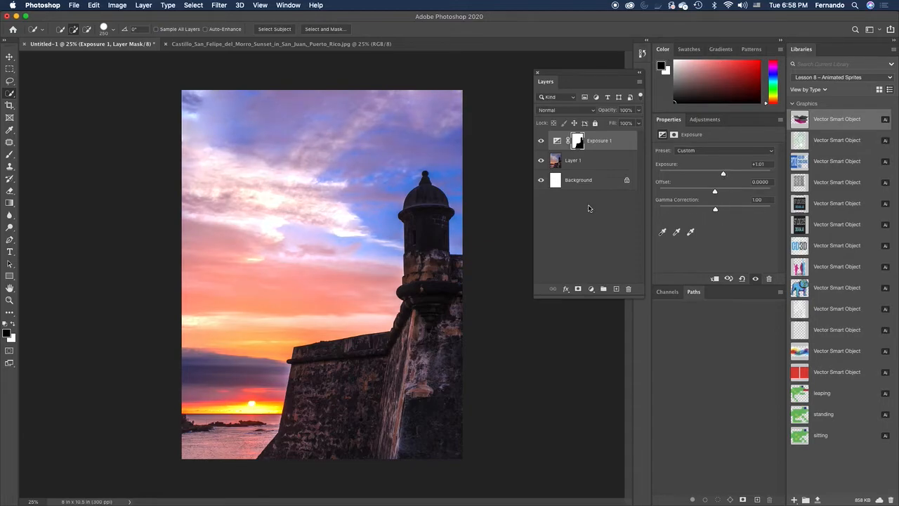
Switch the Exposure adjustment off and on to compare the sky with and without it, and select the photo layer
left_click(541, 140)
left_click(541, 141)
left_click(540, 141)
left_click(541, 141)
left_click(554, 160)
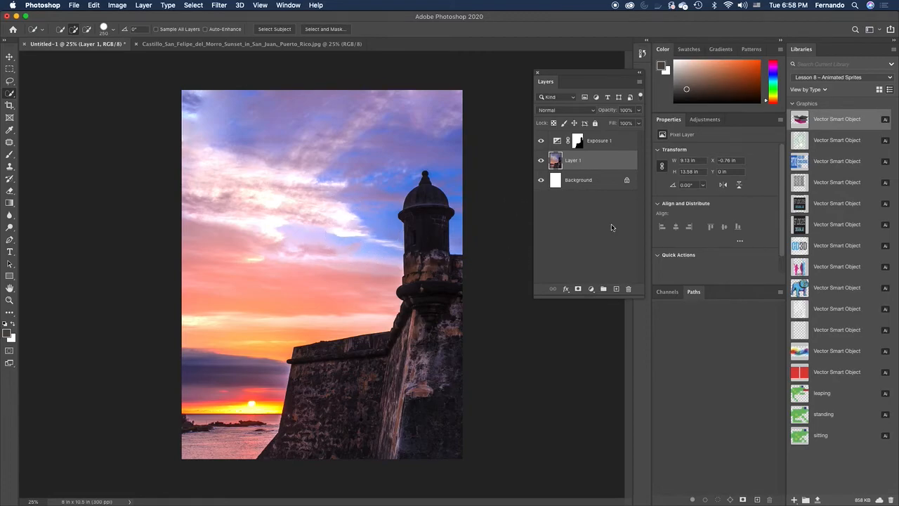
Add a white layer mask to the photo layer and enlarge the Quick Selection brush
left_click(578, 289)
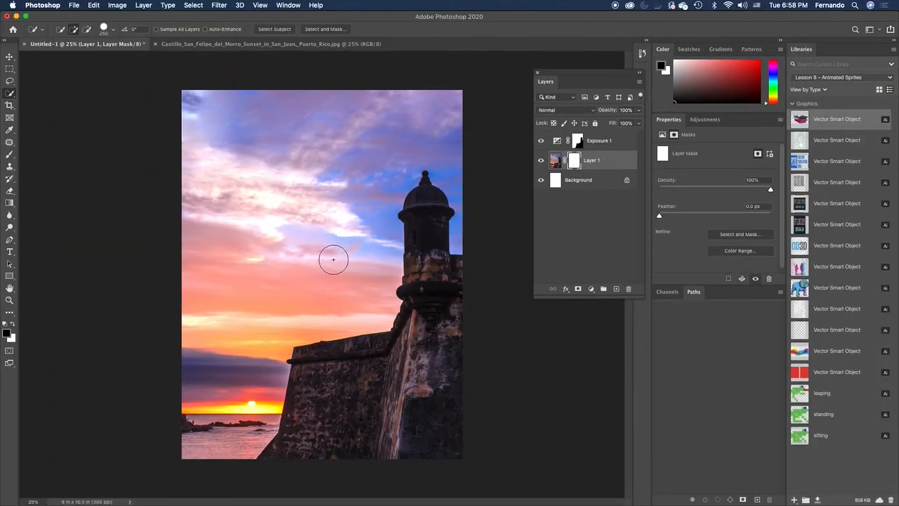
key("bracketright")
key("bracketright")
key("bracketright")
key("bracketright")
key("bracketright")
key("bracketright")
key("bracketright")
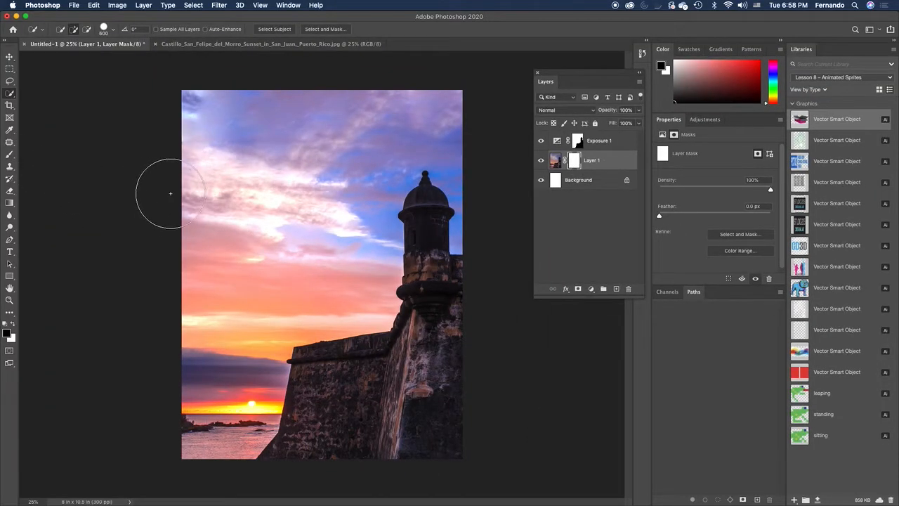
key("bracketright")
key("bracketright")
key("bracketright")
Set up the Brush tool with a 1500 px tip and 21% opacity for painting on the mask
left_click(10, 154)
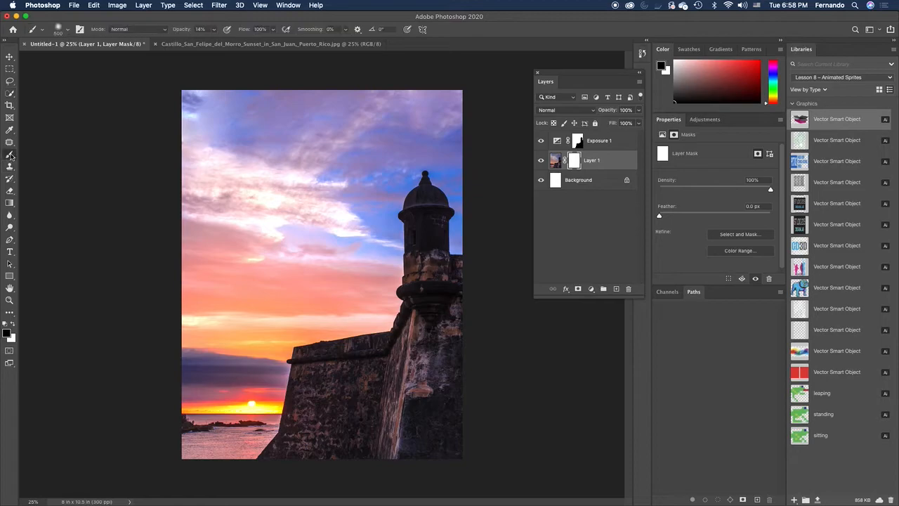
key("bracketright")
key("bracketright")
key("bracketright")
key("bracketright")
key("bracketright")
key("bracketright")
key("bracketright")
key("bracketright")
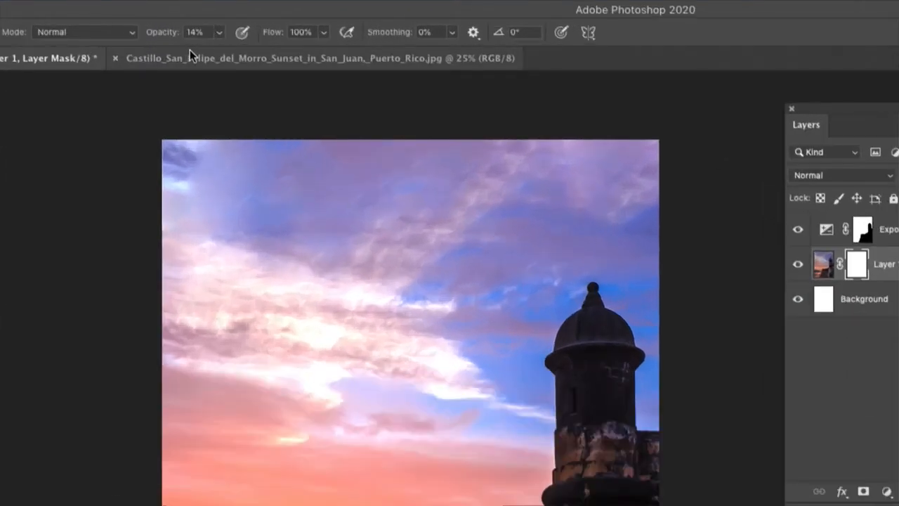
left_click(212, 30)
left_click_drag(218, 56, 225, 50)
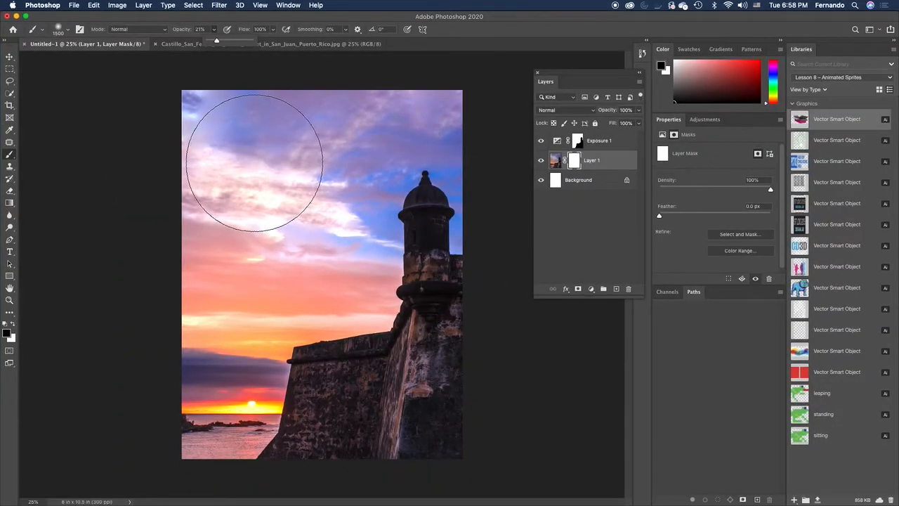
Enlarge the brush to 1900 px and paint black on the photo layer's mask to fade the sky left of the tower
key("ctrl+minus")
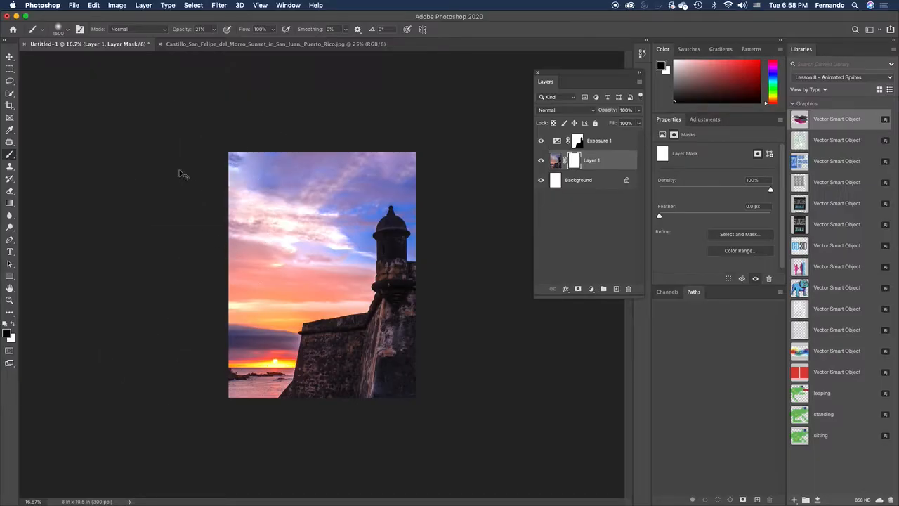
key("super+minus")
key("bracketright")
key("bracketright")
key("bracketright")
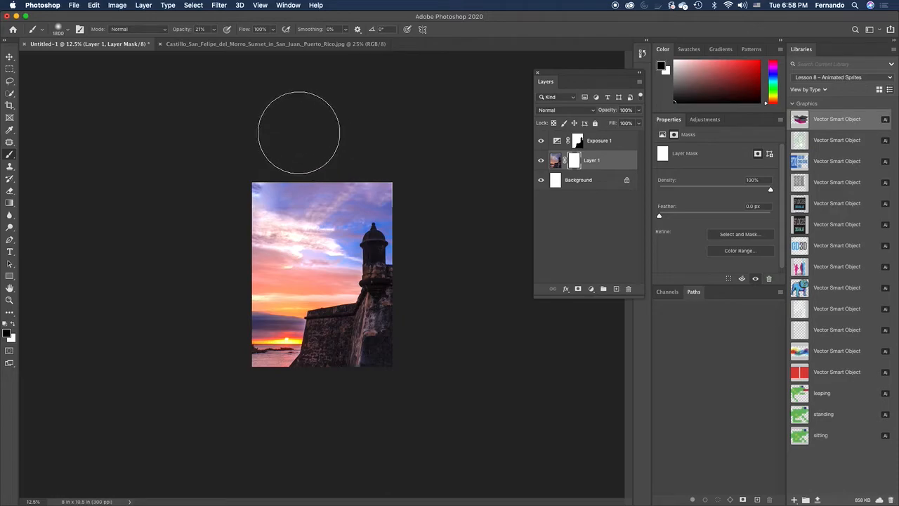
key("bracketright")
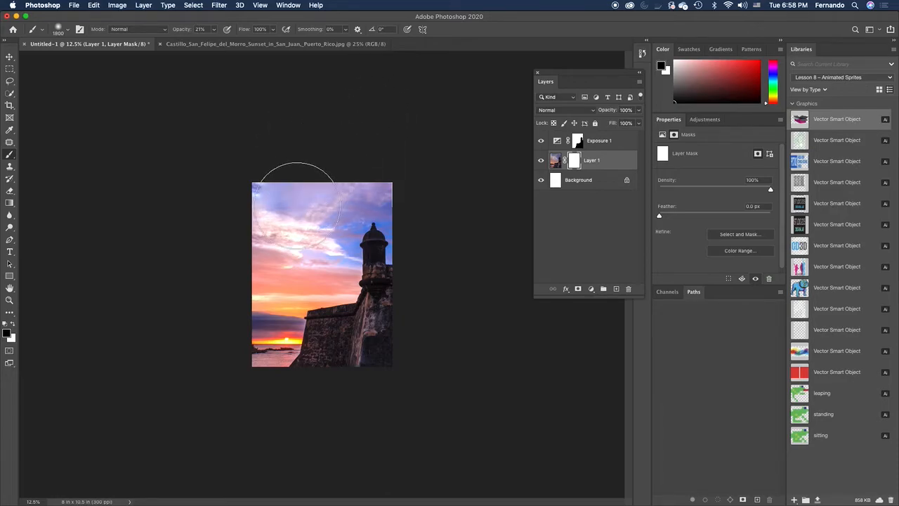
mouse_move(331, 161)
left_mouse_down()
mouse_move(295, 217)
mouse_move(269, 266)
mouse_move(185, 249)
left_mouse_up()
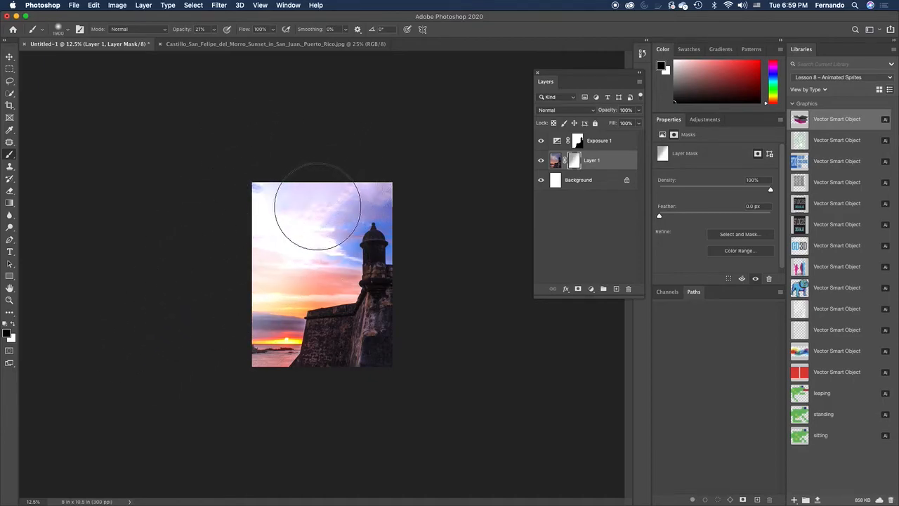
mouse_move(311, 226)
left_mouse_down()
mouse_move(303, 271)
mouse_move(153, 311)
left_mouse_up()
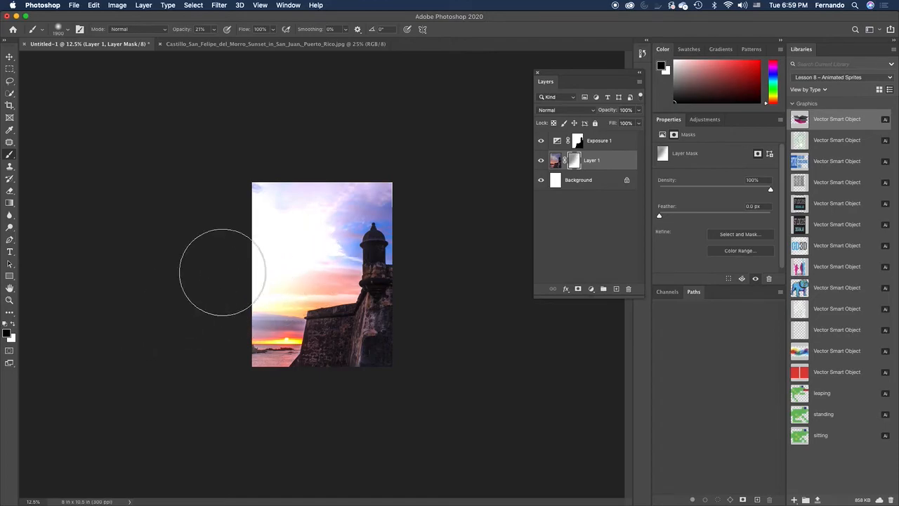
key("super+equal")
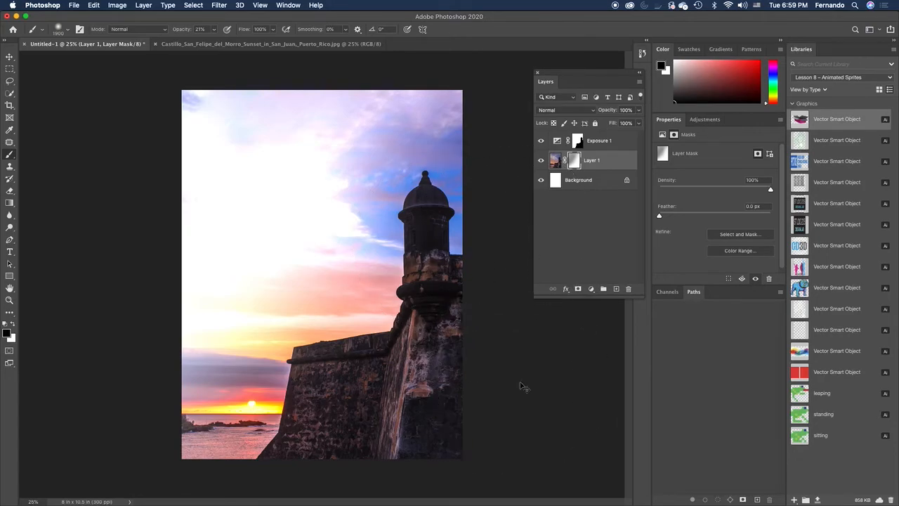
Save the layout on the computer as morro.psd in Photoshop format in the Layout folder, with layers and Maximize Compatibility on
key("super+s")
left_click(680, 428)
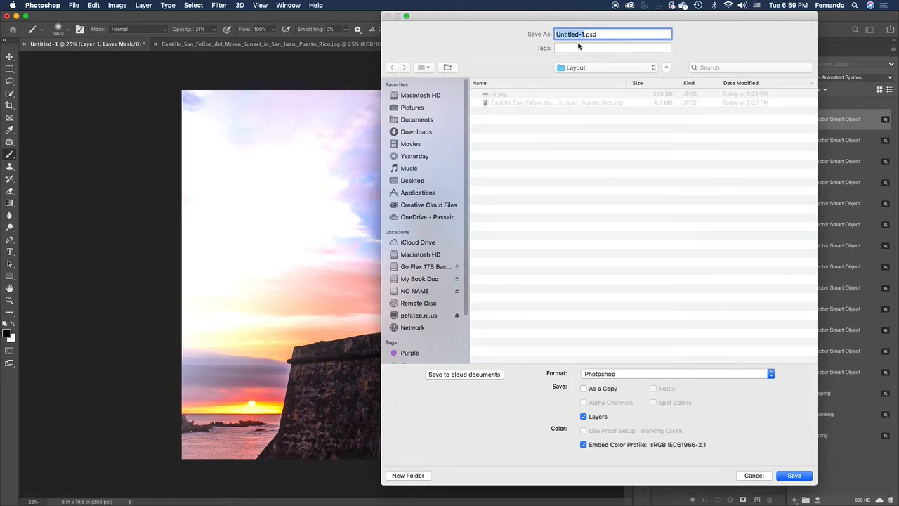
type("morro")
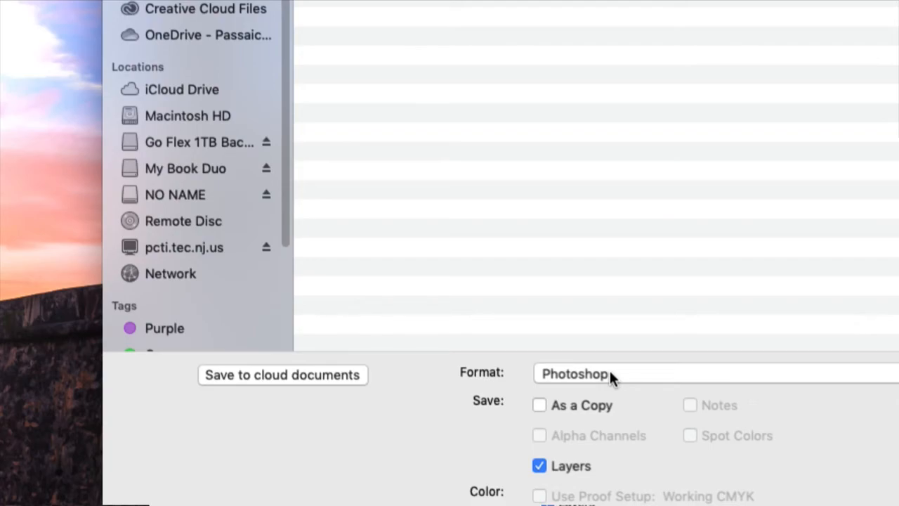
left_click(609, 376)
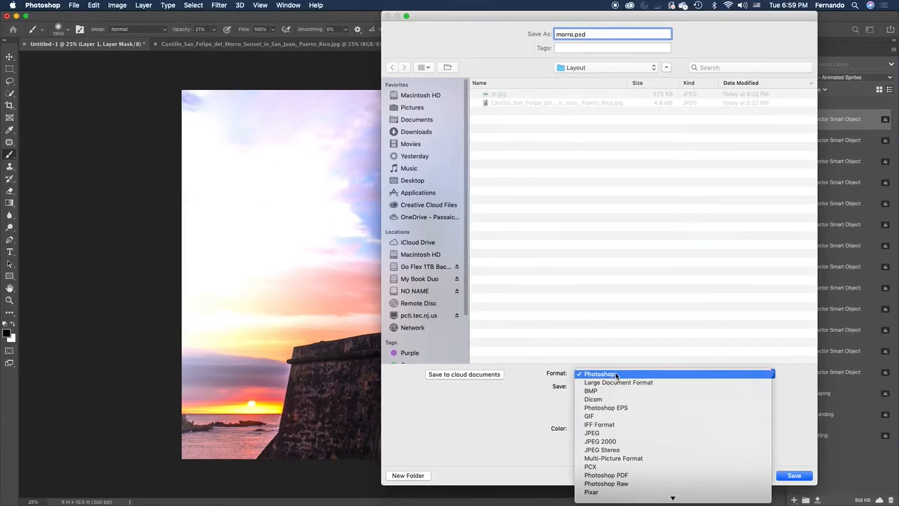
left_click(616, 374)
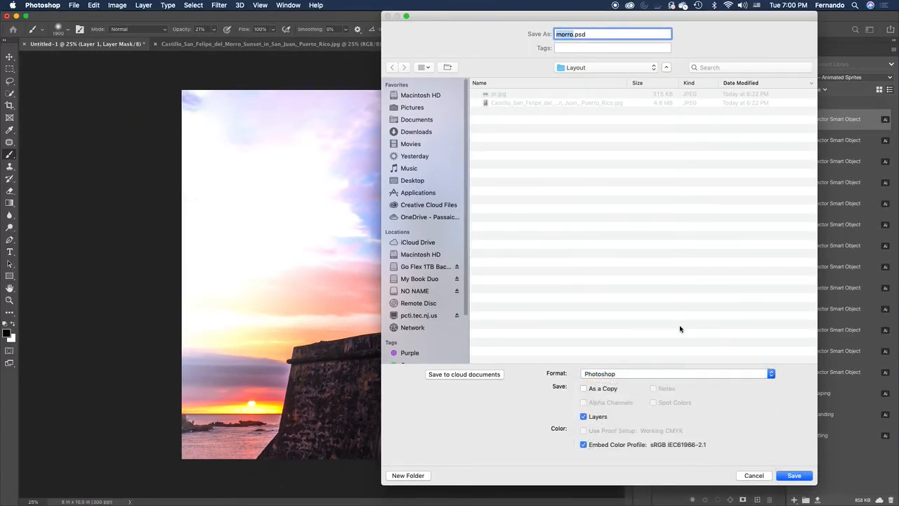
left_click(803, 475)
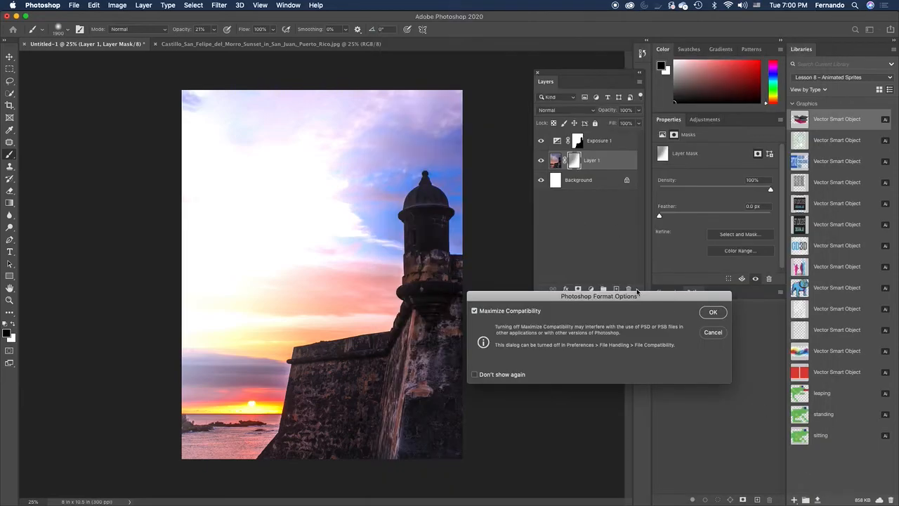
left_click(711, 314)
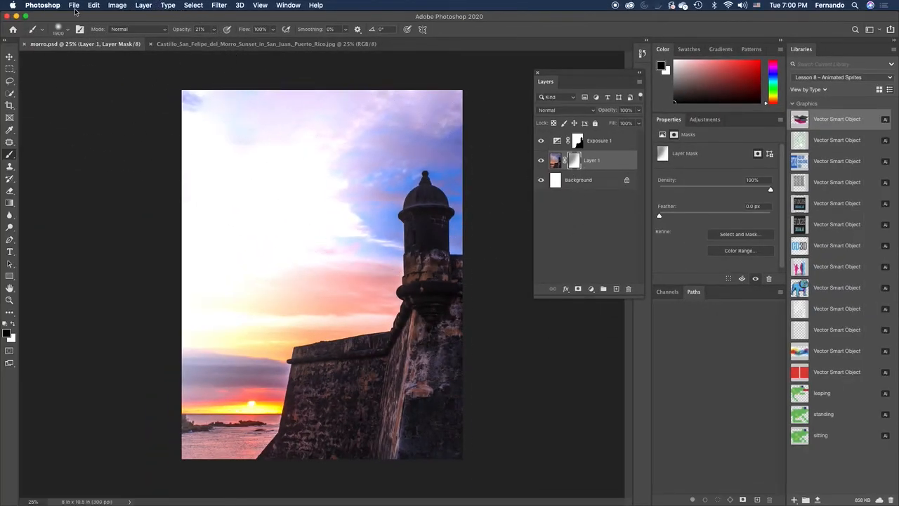
Save a JPEG version of the morro layout in the Layout folder on the computer
left_click(74, 6)
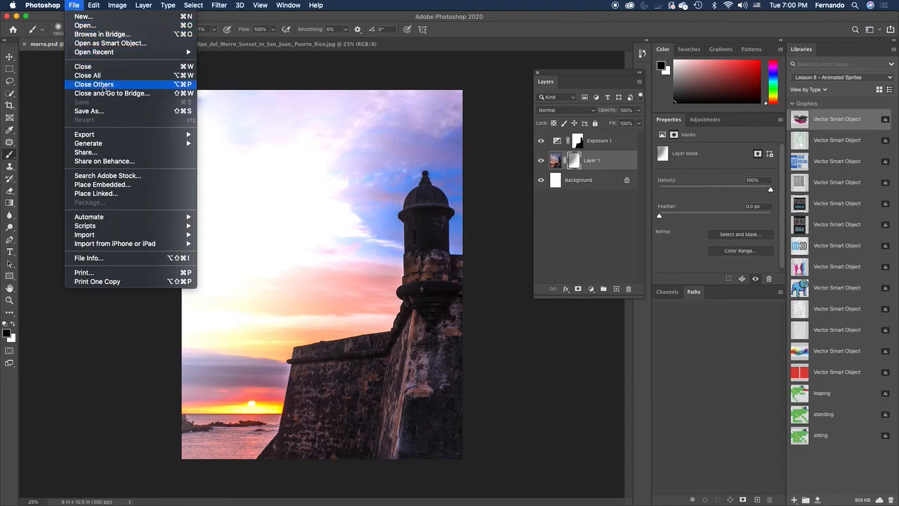
left_click(109, 111)
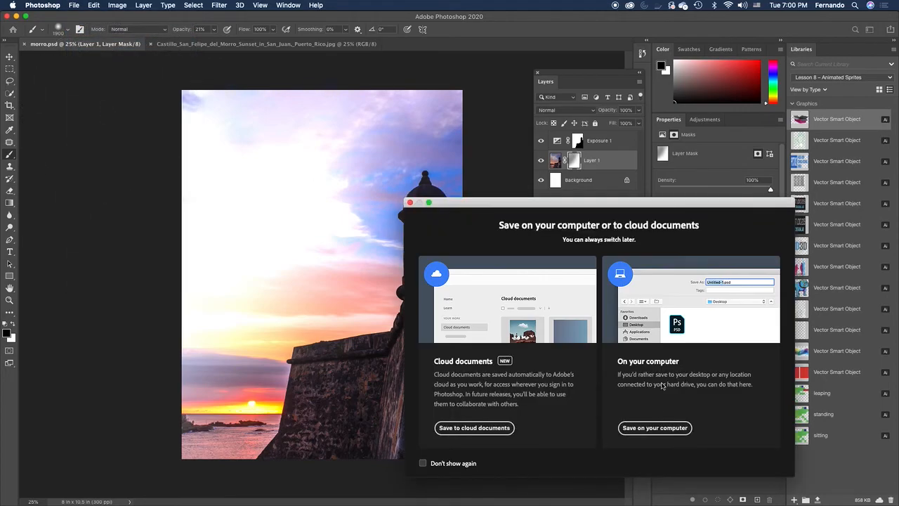
left_click(657, 426)
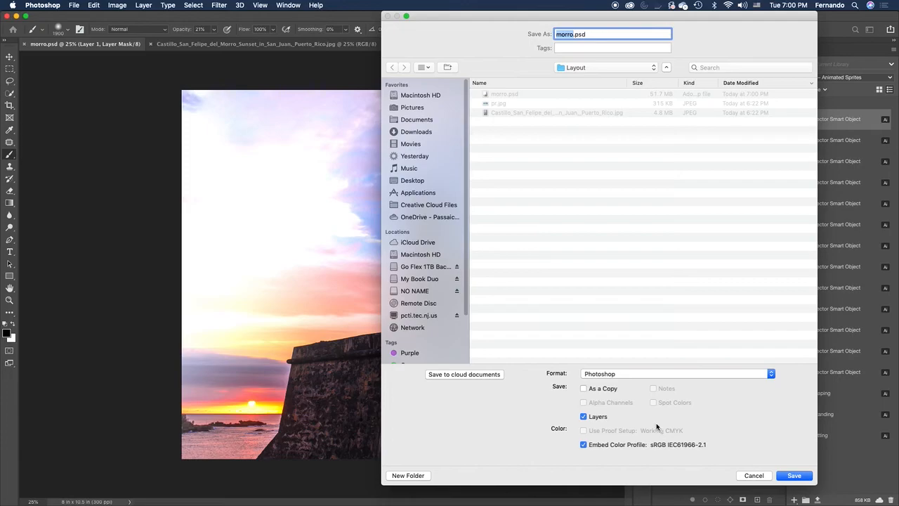
left_click(601, 378)
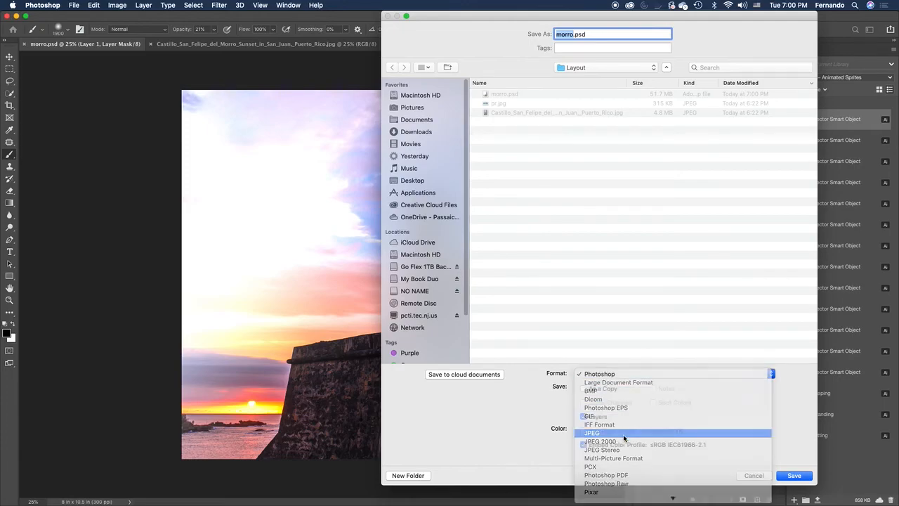
left_click(604, 431)
left_click(794, 475)
left_click(658, 199)
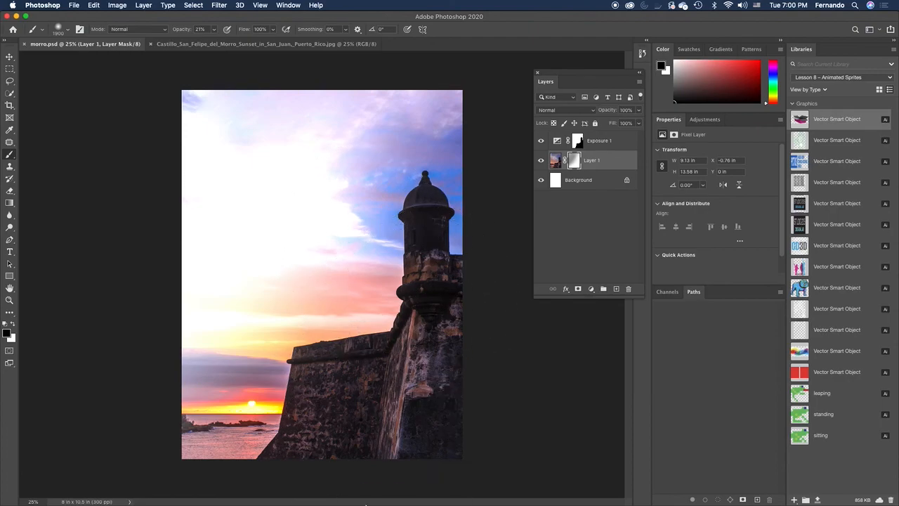
Switch to Adobe Illustrator 2020
mouse_move(421, 503)
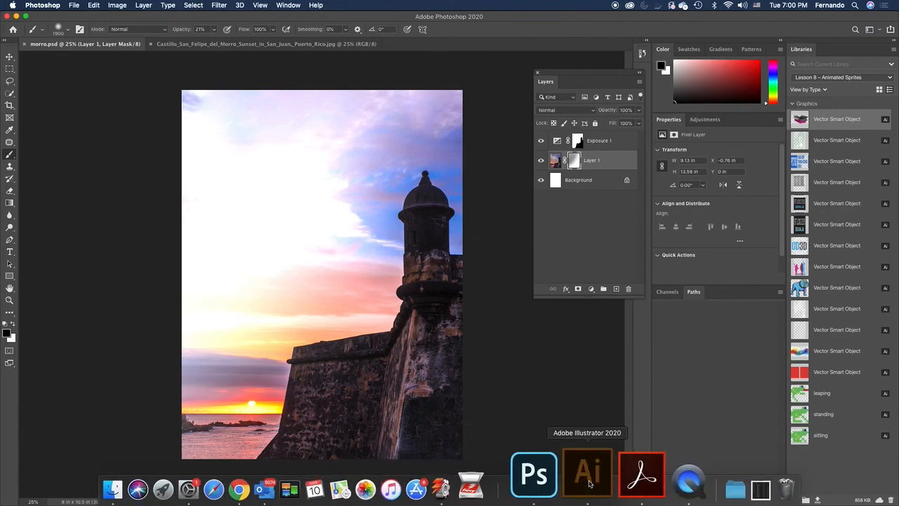
left_click(589, 483)
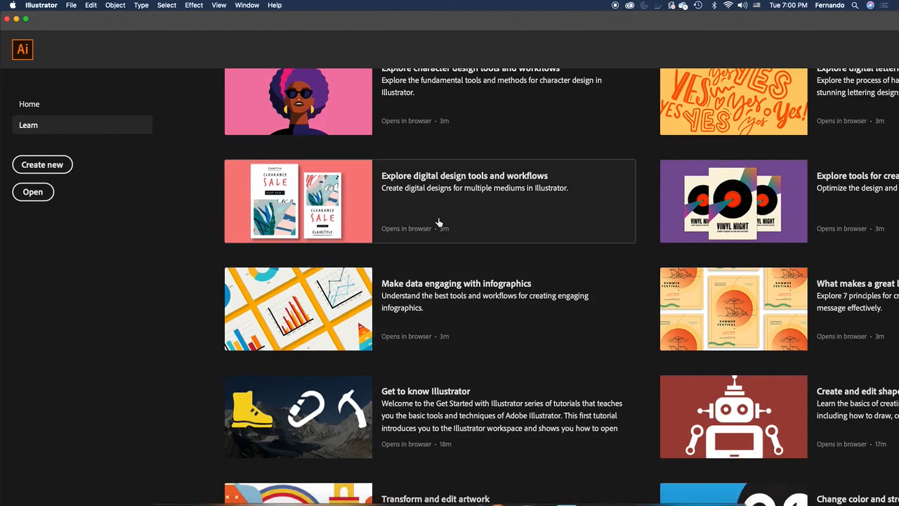
left_click(41, 5)
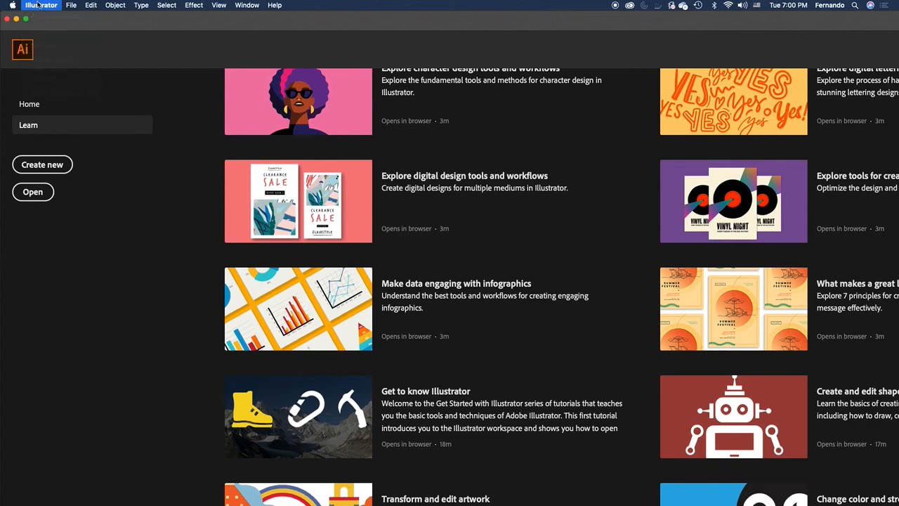